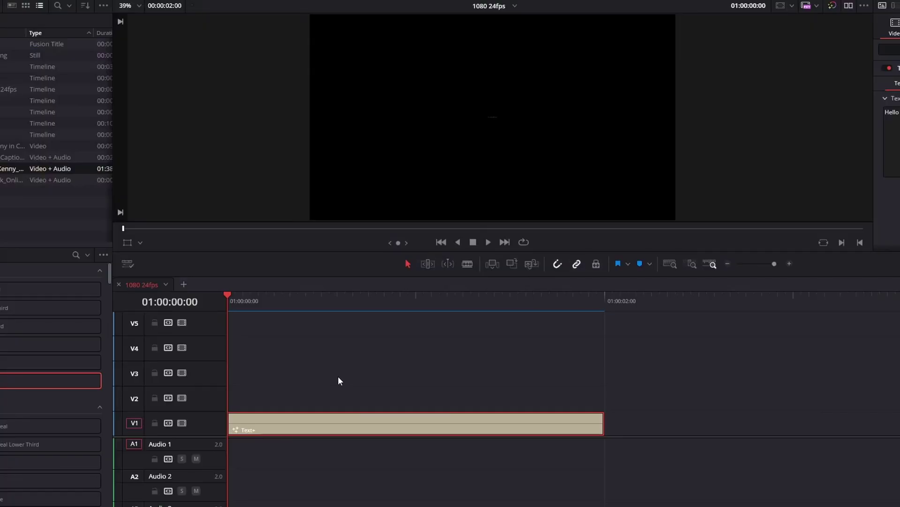
Play the 1080 24fps interview timeline to preview the Text+ title on V3
{"action": "key", "text": "space"}
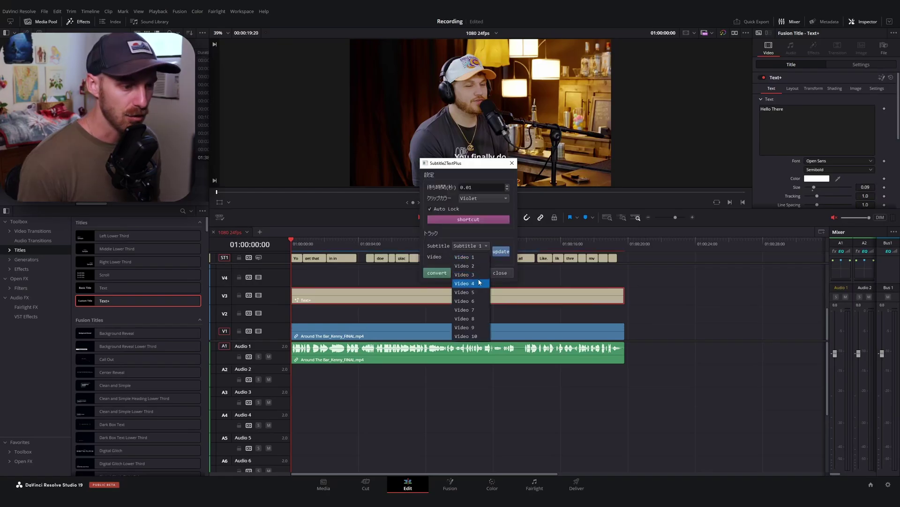
Convert the subtitles to Text+ clips on Video 3 and play them back from the start
{"action": "left_click", "coordinate": [475, 274]}
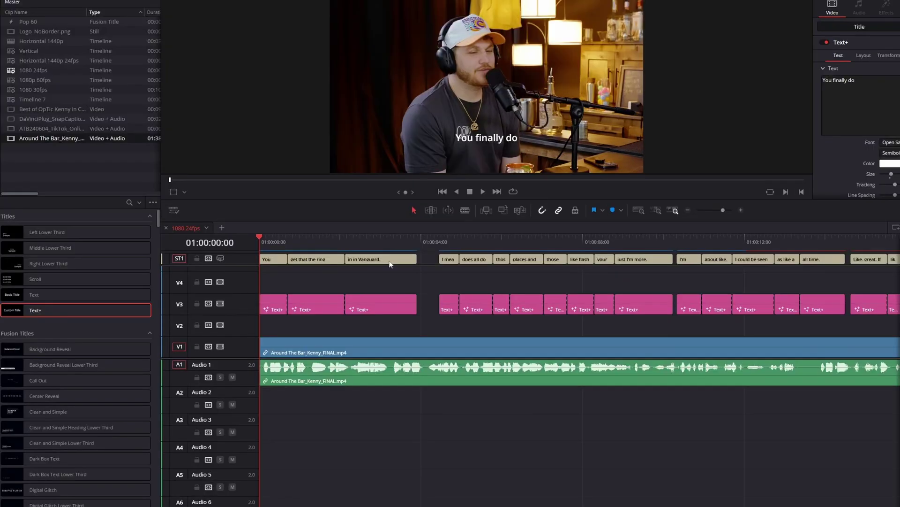
{"action": "left_click", "coordinate": [269, 308]}
{"action": "key", "text": "space"}
{"action": "left_click_drag", "start_coordinate": [280, 238], "coordinate": [239, 245]}
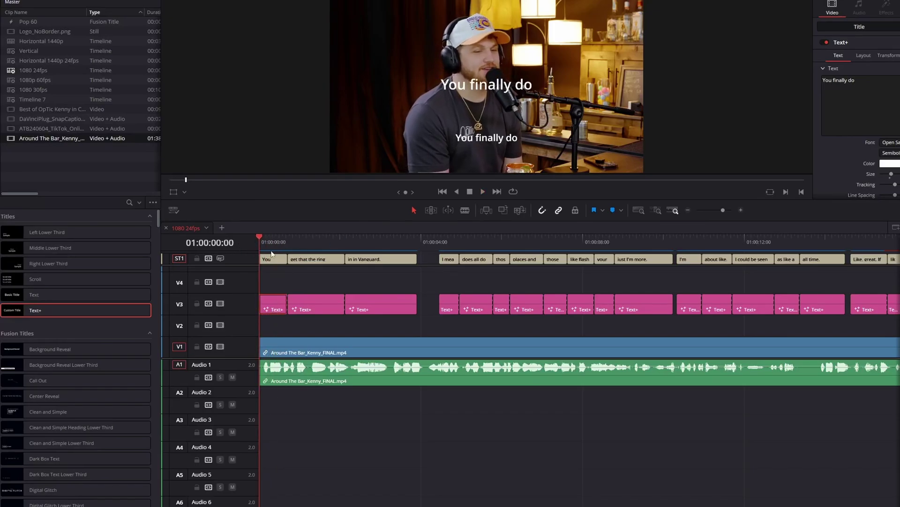
{"action": "key", "text": "space"}
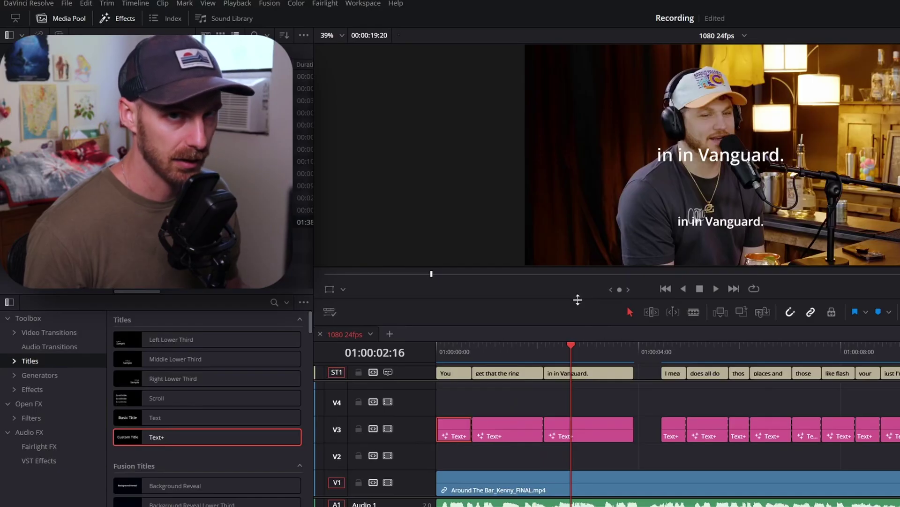
{"action": "left_click", "coordinate": [261, 254]}
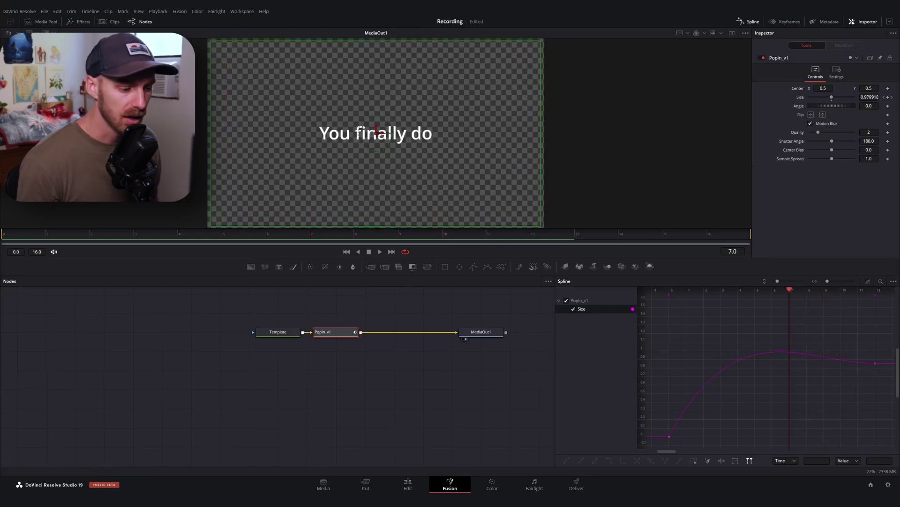
{"action": "left_click", "coordinate": [409, 484]}
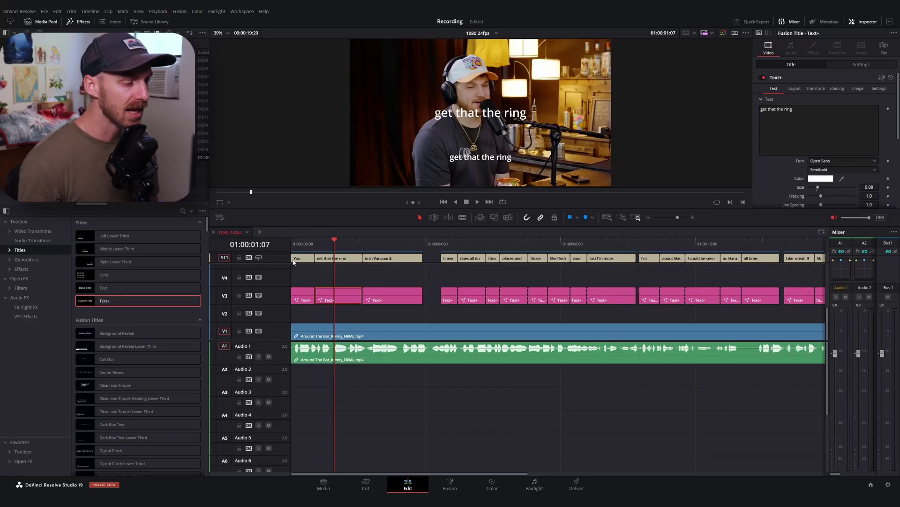
Open the converted title in the Fusion page with Shift+5
{"action": "key", "text": "shift+5"}
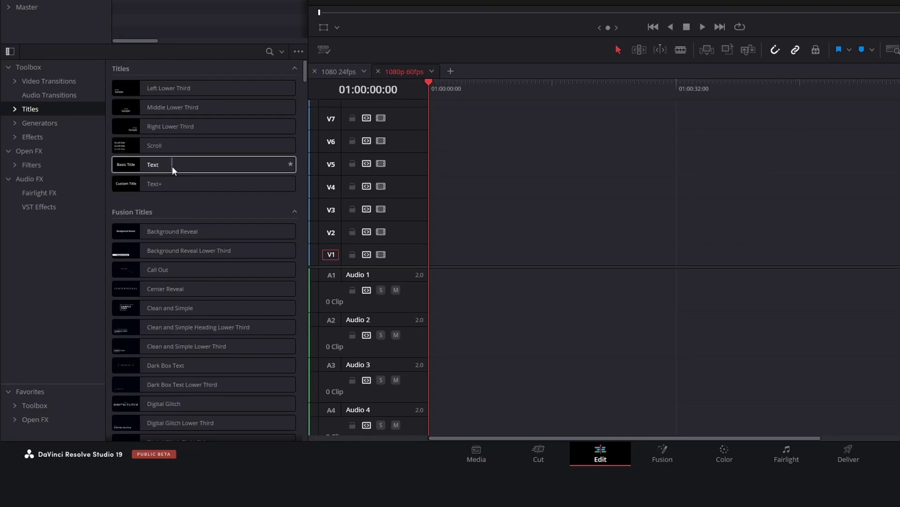
Drop a Text+ title at the start of track V1 and play it
{"action": "left_click", "coordinate": [178, 184]}
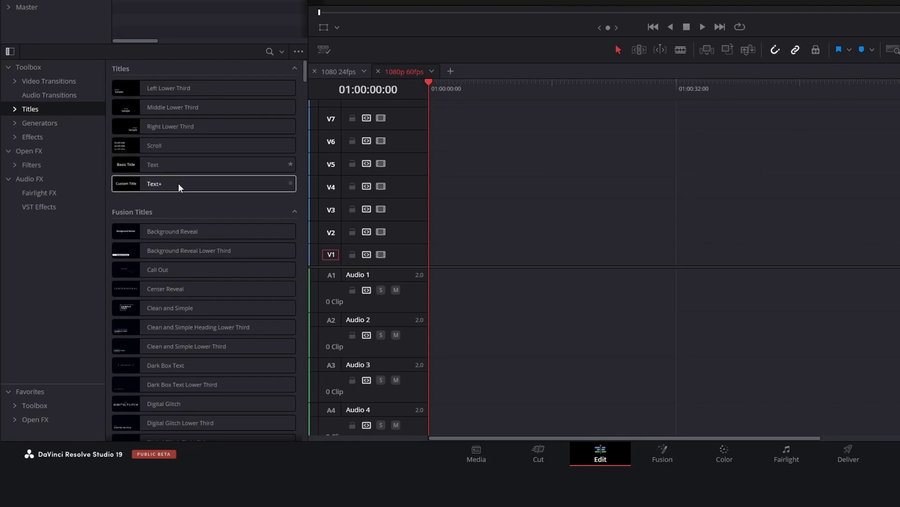
{"action": "left_click_drag", "start_coordinate": [173, 189], "coordinate": [209, 189]}
{"action": "left_click_drag", "start_coordinate": [424, 255], "coordinate": [425, 255]}
{"action": "key", "text": "space"}
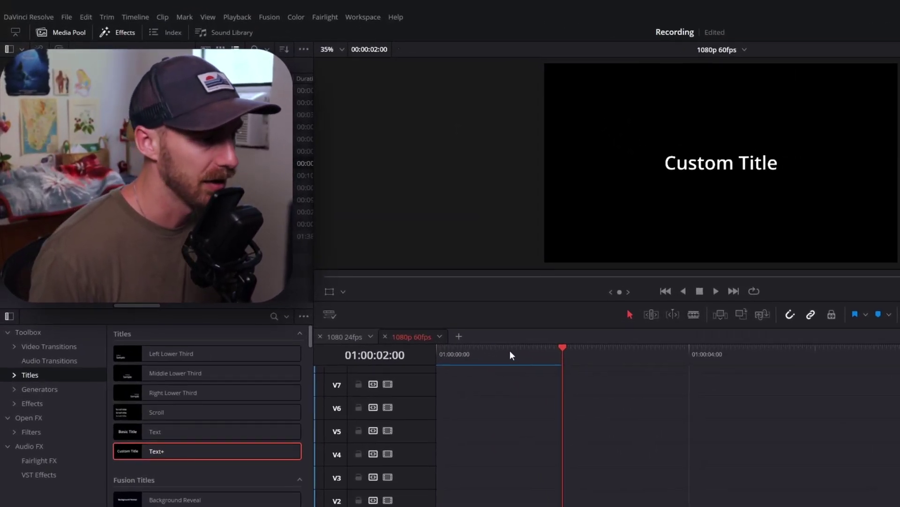
Park the playhead at 01:00:01:00, inspect the clip's options, then go to Fusion
{"action": "left_click", "coordinate": [333, 241]}
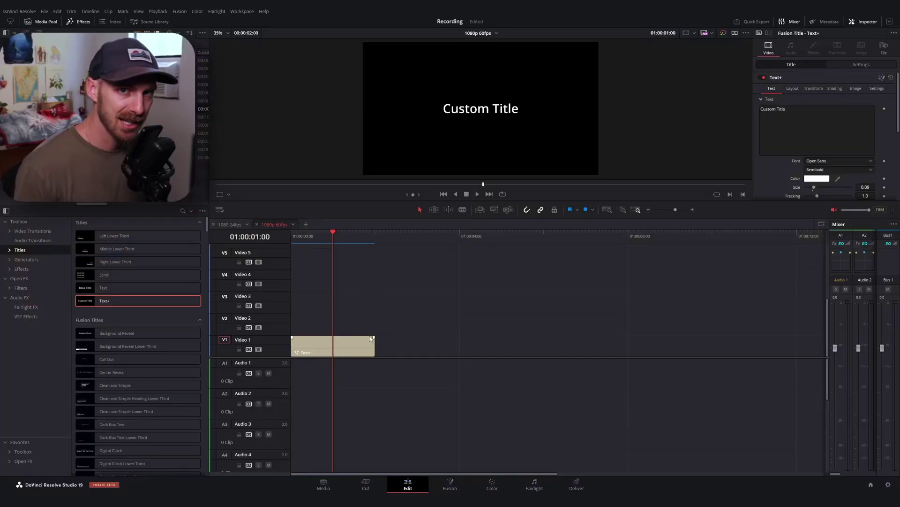
{"action": "right_click", "coordinate": [343, 343]}
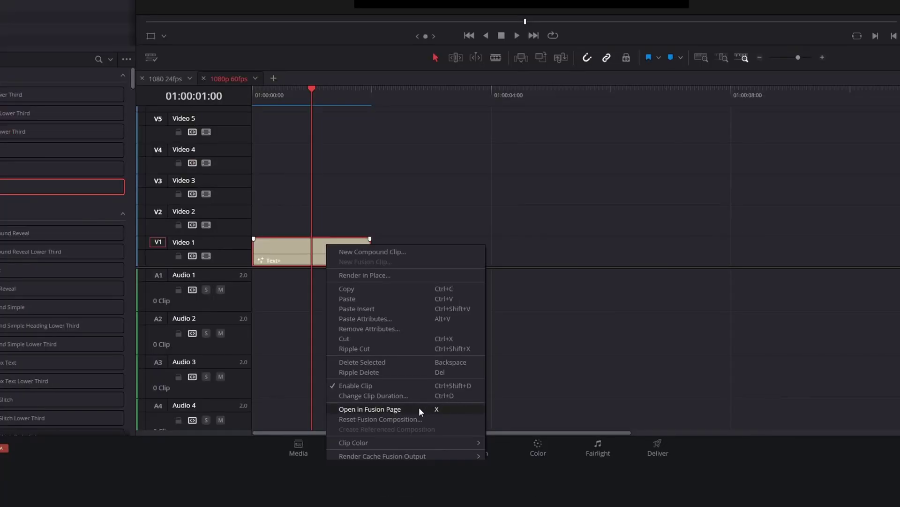
{"action": "left_click", "coordinate": [574, 372]}
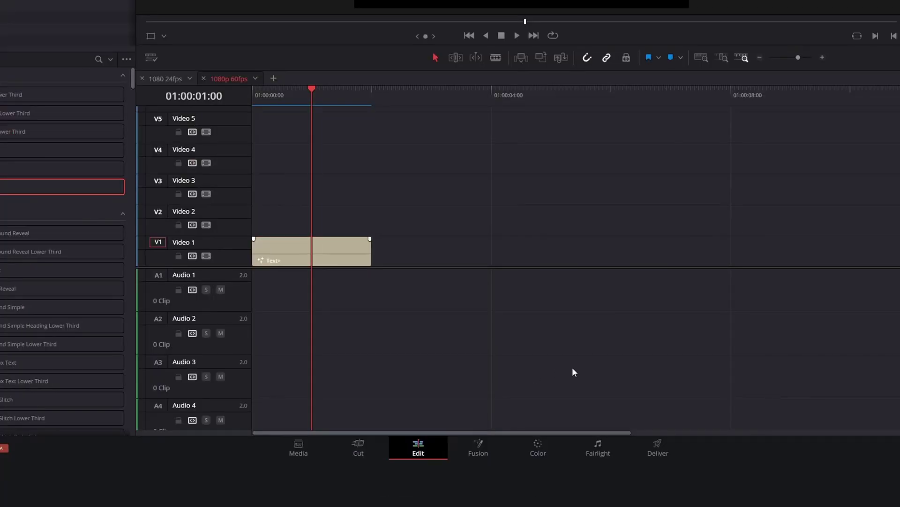
{"action": "left_click", "coordinate": [480, 455]}
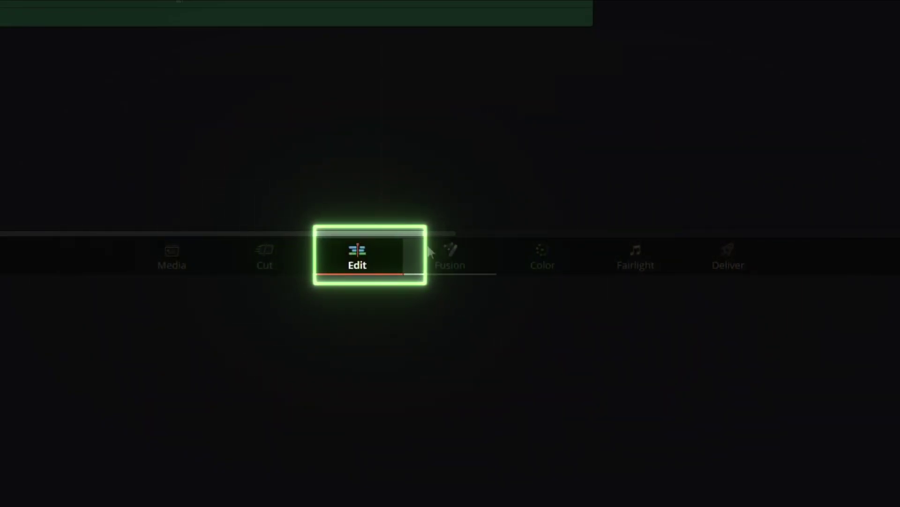
Select the Template node and browse its Layout, Transform and Shading settings, ending on Text
{"action": "left_click", "coordinate": [460, 261]}
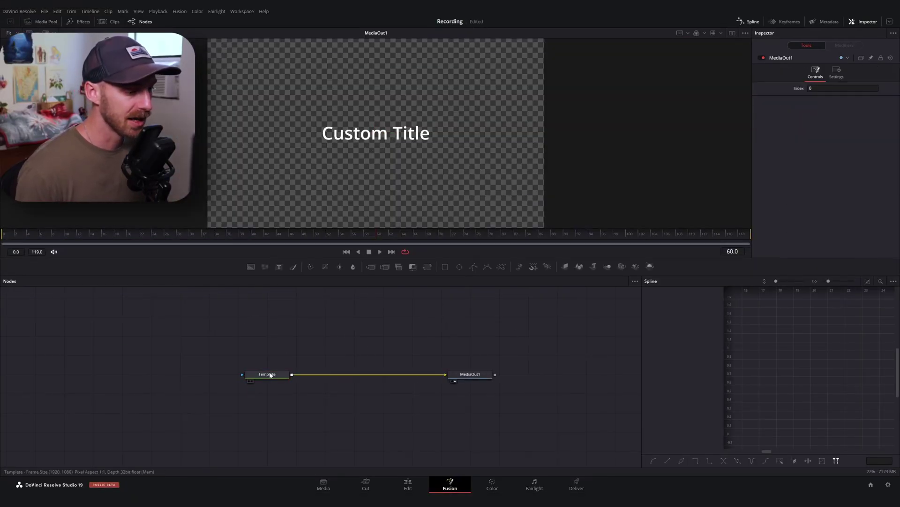
{"action": "left_click", "coordinate": [270, 375]}
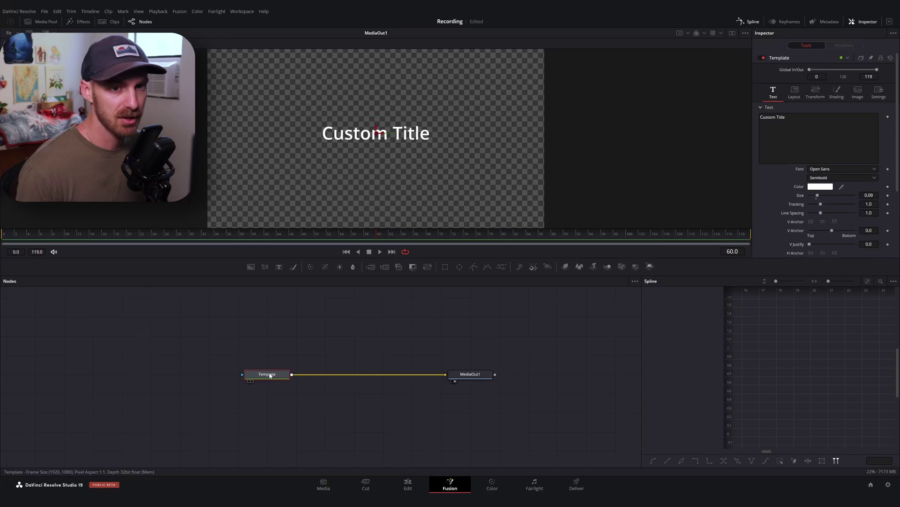
{"action": "mouse_move", "coordinate": [263, 376]}
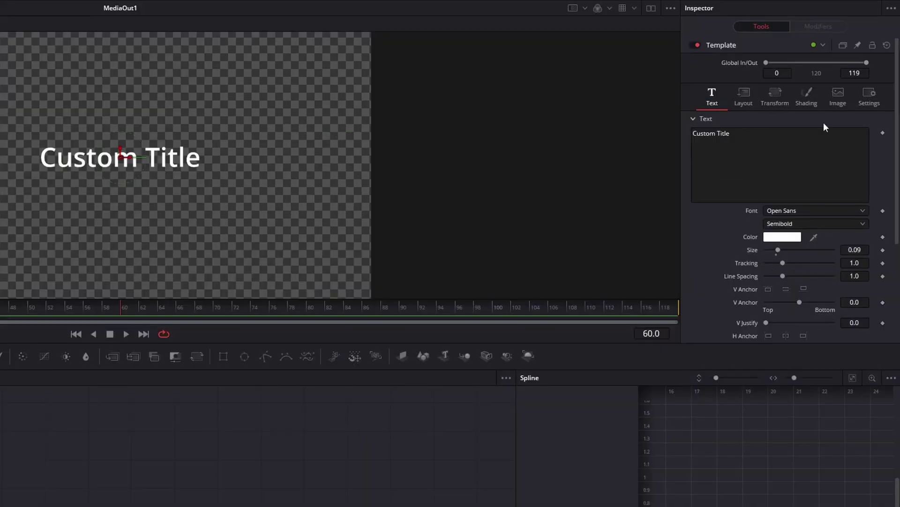
{"action": "left_click", "coordinate": [744, 96]}
{"action": "left_click", "coordinate": [775, 96]}
{"action": "left_click", "coordinate": [807, 96]}
{"action": "left_click", "coordinate": [712, 96]}
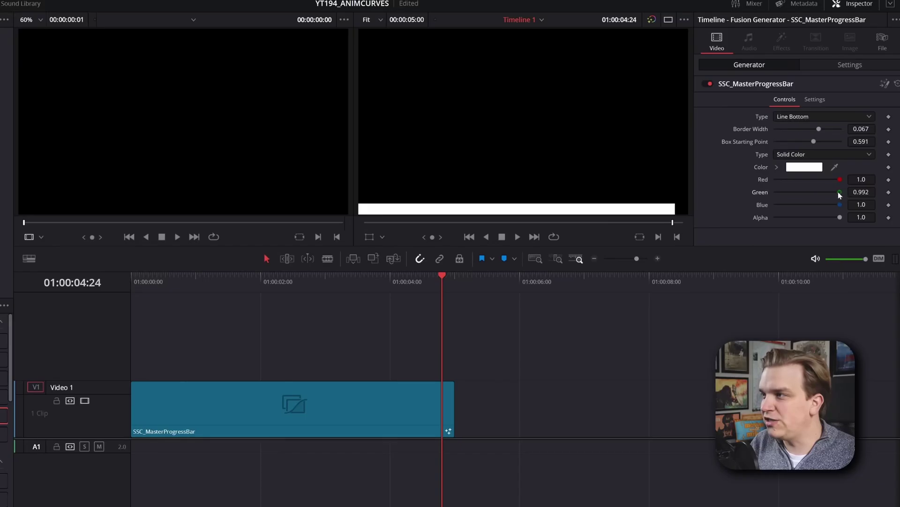
Lower the bar's Green to 0.709, thin its Border Width, and replay the animation
{"action": "left_click_drag", "start_coordinate": [840, 193], "coordinate": [821, 192]}
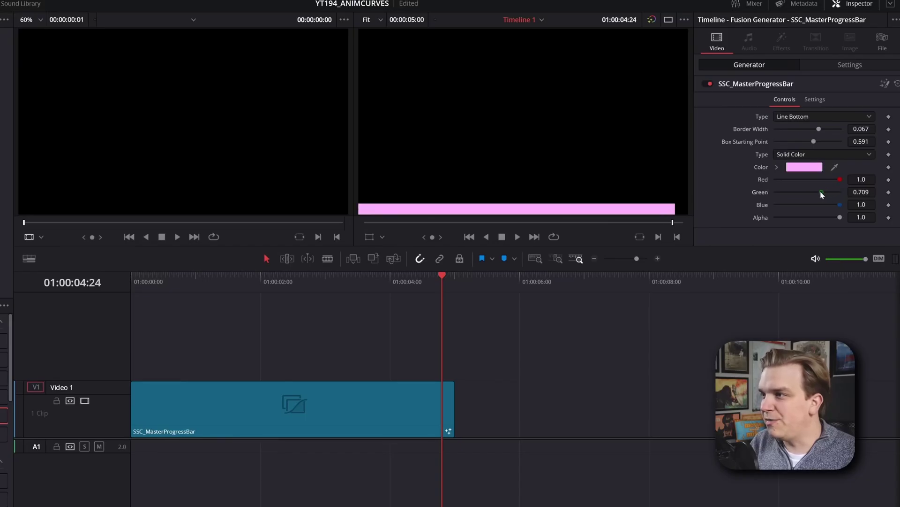
{"action": "left_click_drag", "start_coordinate": [817, 130], "coordinate": [814, 129]}
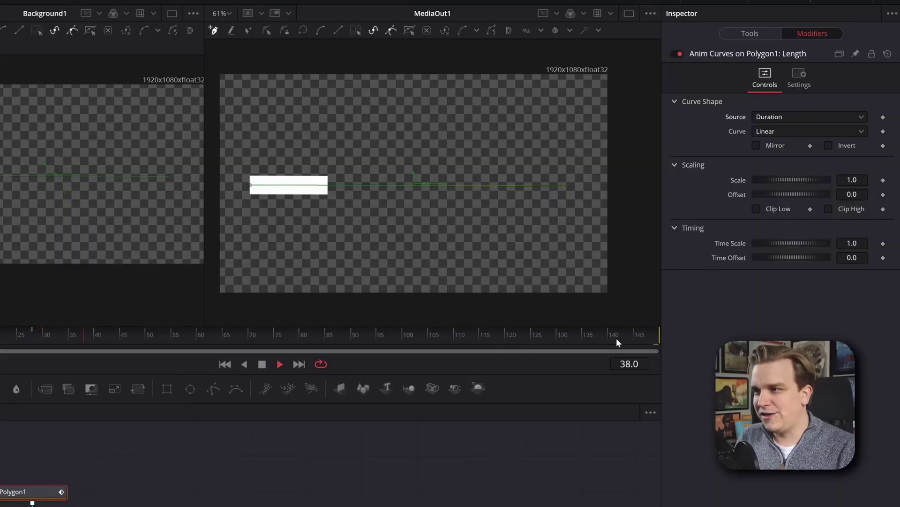
{"action": "key", "text": "space"}
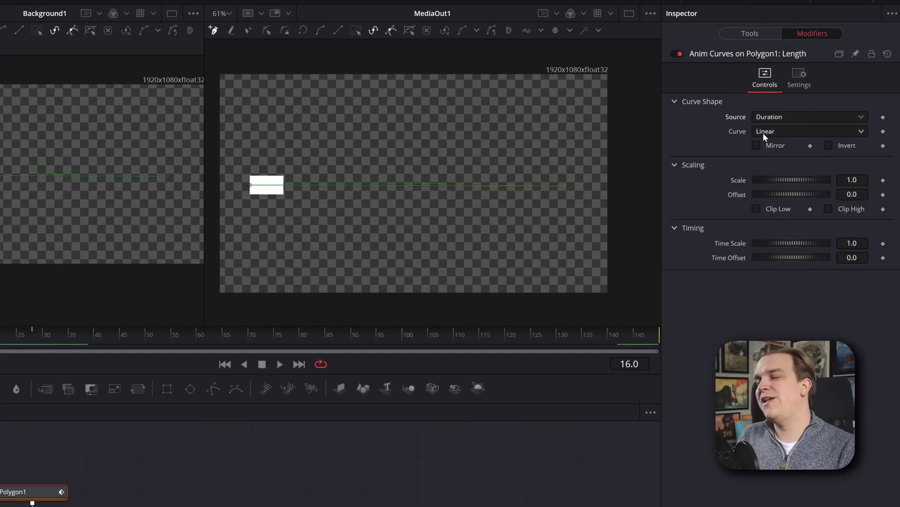
{"action": "key", "text": "space"}
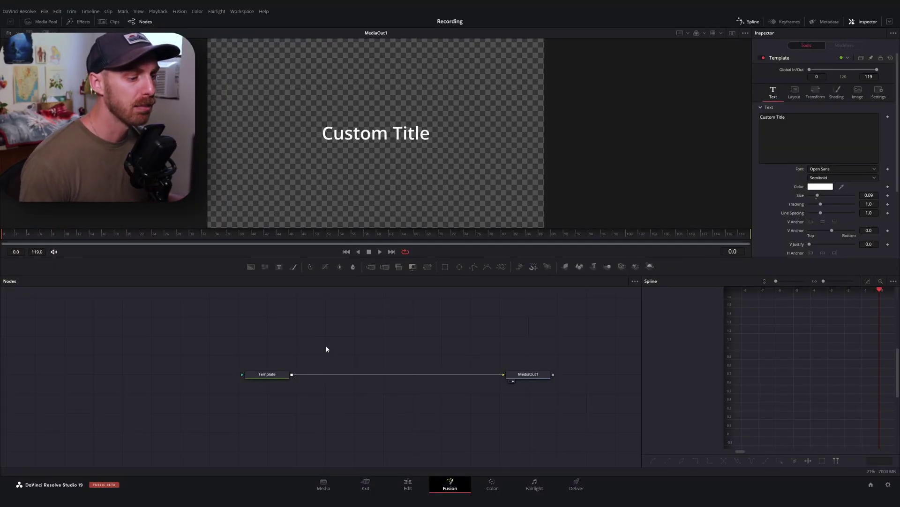
Select the Template node and add a keyframe on its Size at 0.09
{"action": "left_click", "coordinate": [270, 374]}
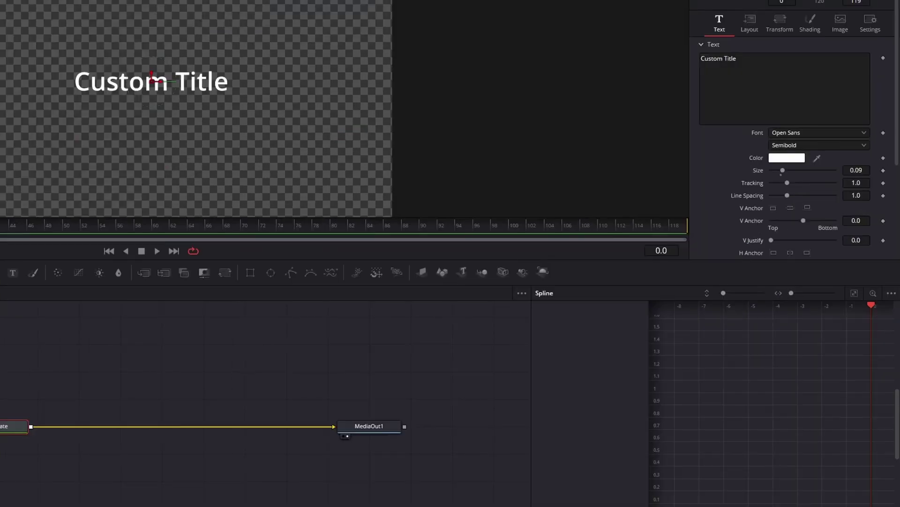
{"action": "left_click", "coordinate": [884, 171]}
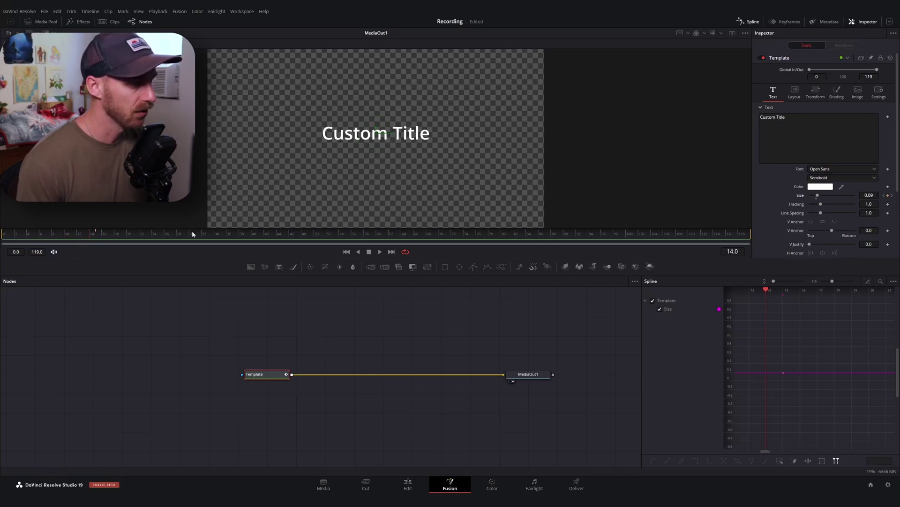
Key the title's Size at 0.05 on frame 0 and 0.1 on frame 15
{"action": "key", "text": "Home"}
{"action": "type", "text": "0.0508"}
{"action": "key", "text": "Return"}
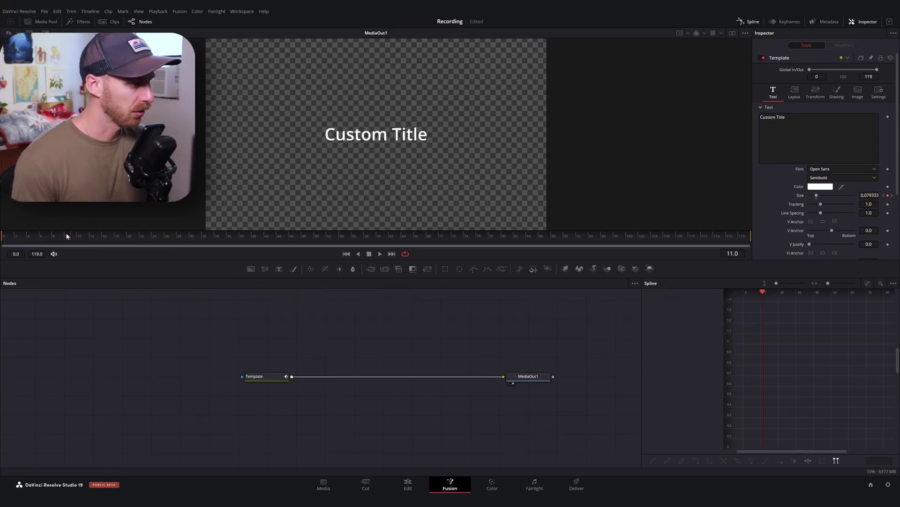
{"action": "left_click", "coordinate": [869, 195]}
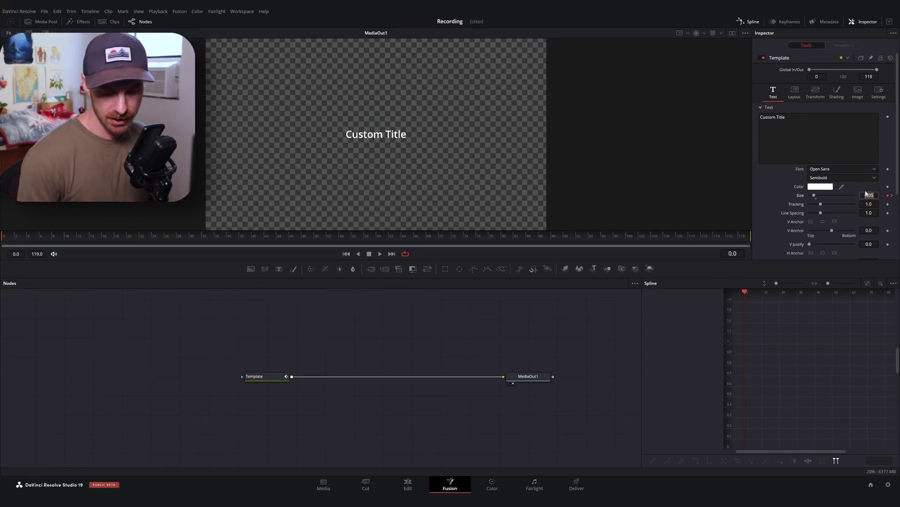
{"action": "key", "text": "Tab"}
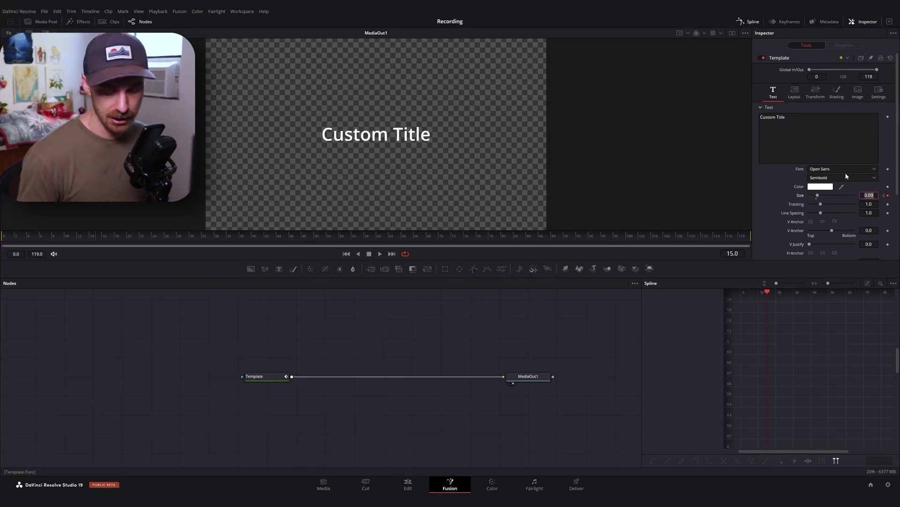
{"action": "type", "text": "1"}
{"action": "key", "text": "Tab"}
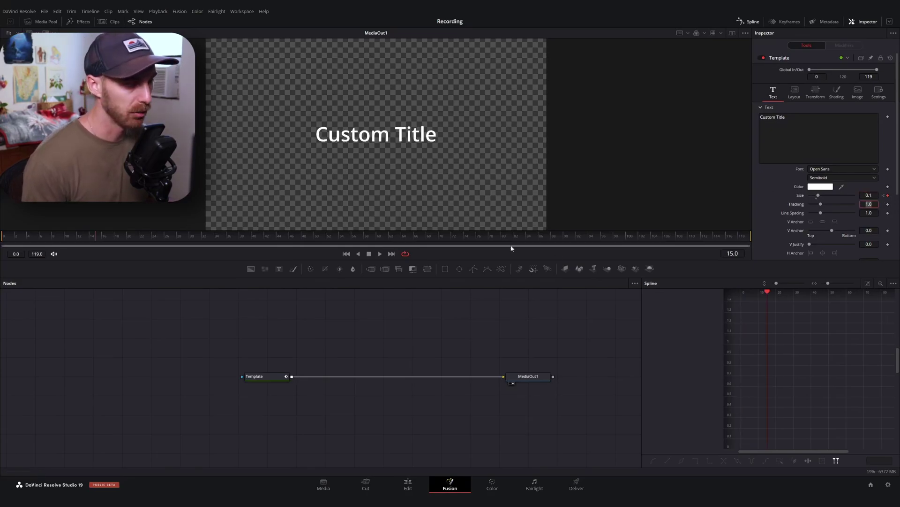
Play the title's grow animation back from frame 0
{"action": "left_click", "coordinate": [127, 331]}
{"action": "key", "text": "space"}
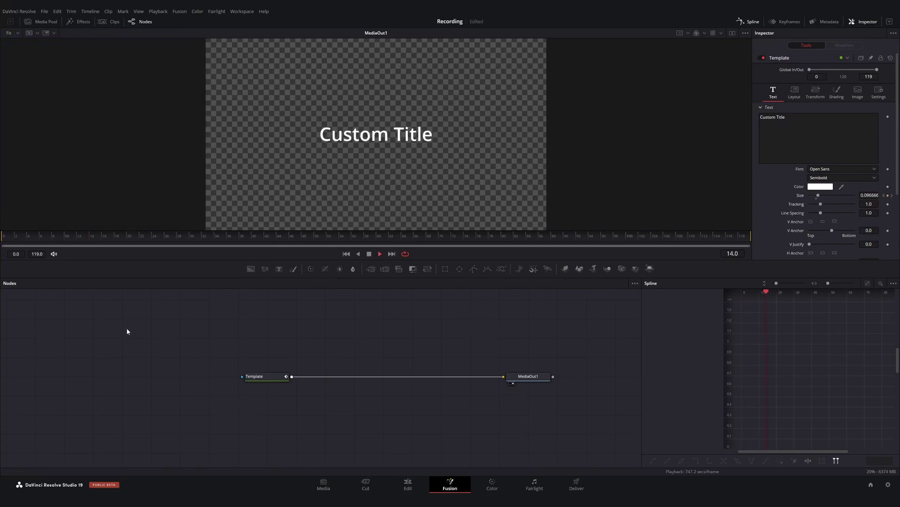
{"action": "key", "text": "Home"}
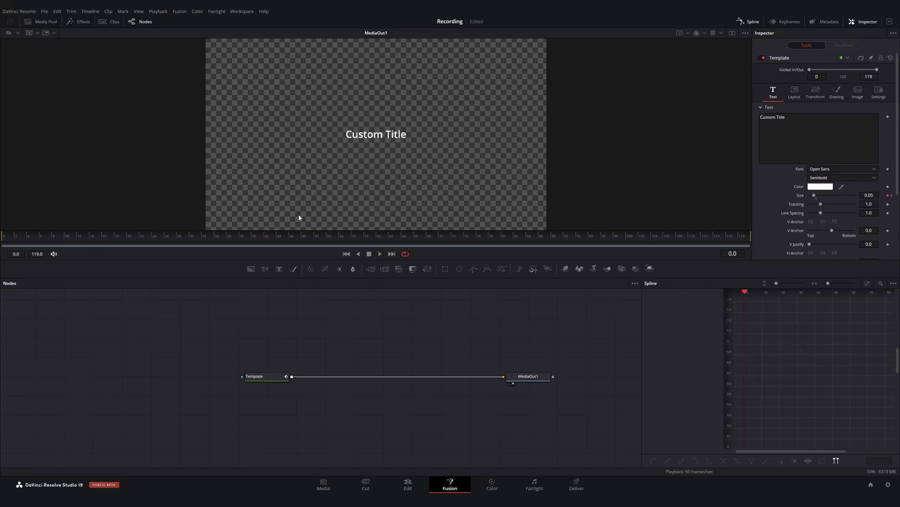
{"action": "key", "text": "space"}
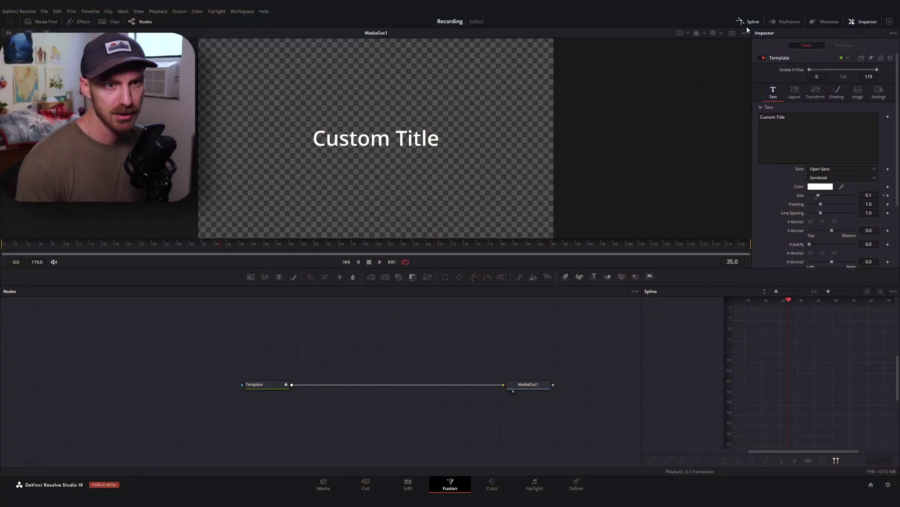
Fit the Size curve, flatten both keyframes with F, and steepen the first keyframe's tangent
{"action": "left_click", "coordinate": [262, 384]}
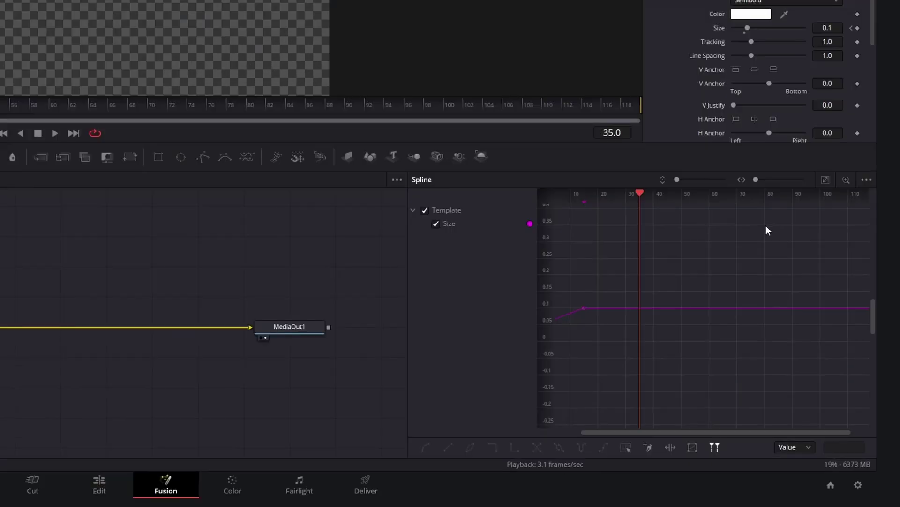
{"action": "left_click", "coordinate": [826, 180]}
{"action": "left_click_drag", "start_coordinate": [865, 216], "coordinate": [652, 357]}
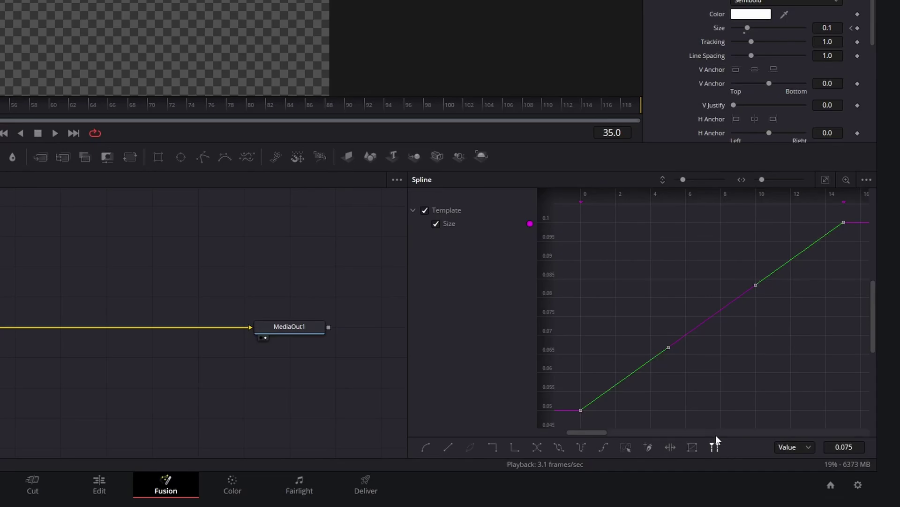
{"action": "key", "text": "f"}
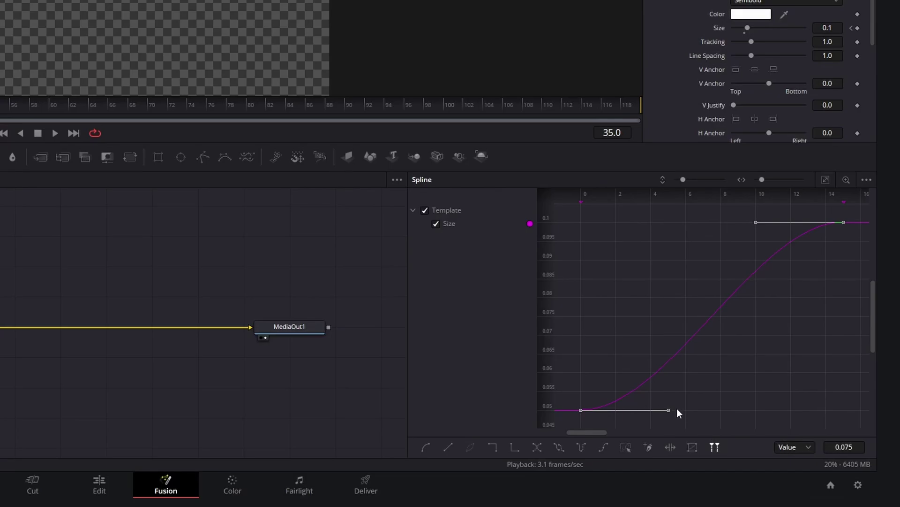
{"action": "left_click_drag", "start_coordinate": [668, 409], "coordinate": [580, 216]}
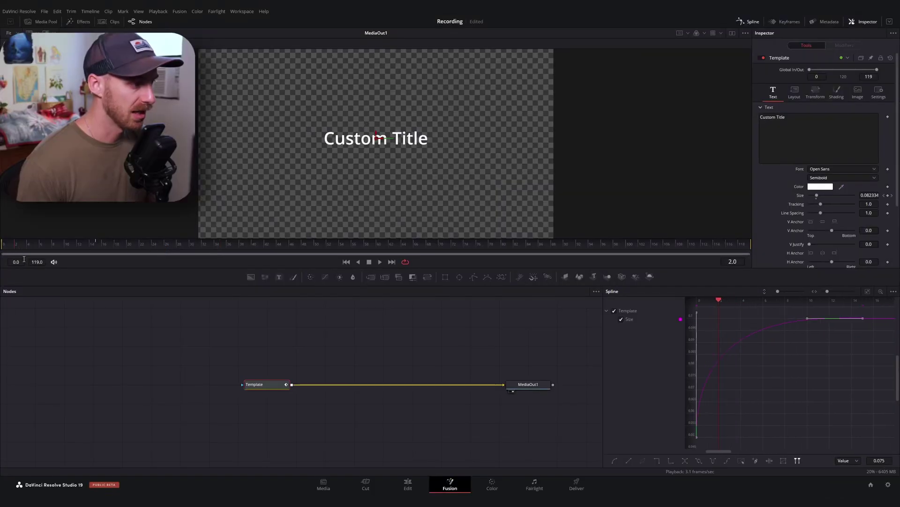
Play back the pop, fit the spline view, and move the playhead to the last frame
{"action": "key", "text": "space"}
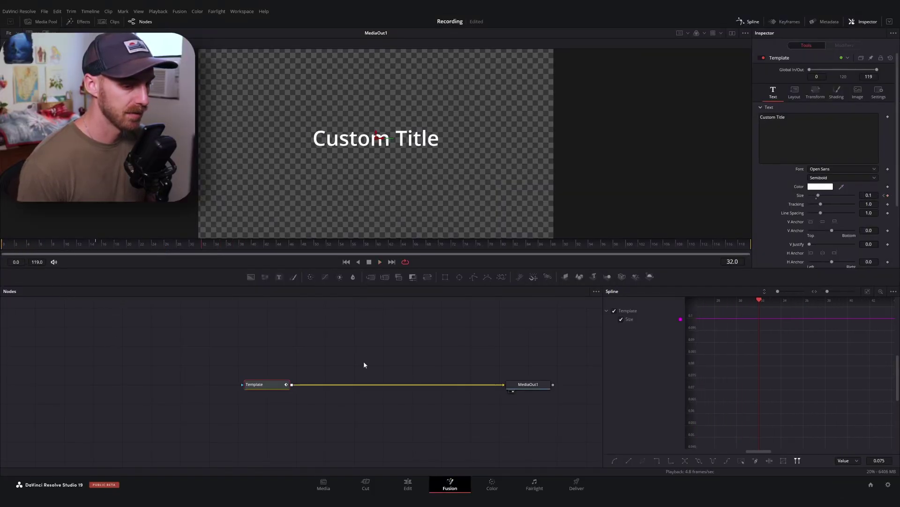
{"action": "key", "text": "ctrl+f"}
{"action": "scroll", "coordinate": [812, 372], "scroll_direction": "down", "scroll_amount": 2}
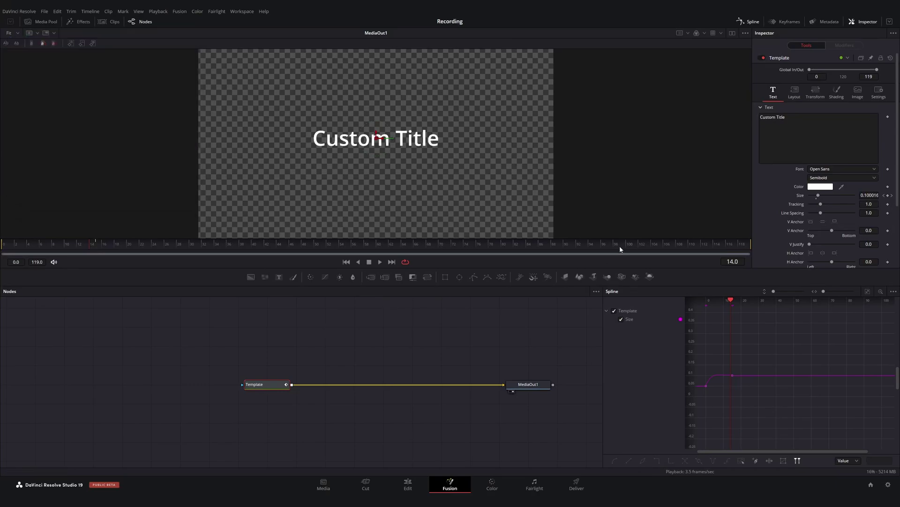
{"action": "left_click_drag", "start_coordinate": [620, 249], "coordinate": [755, 251]}
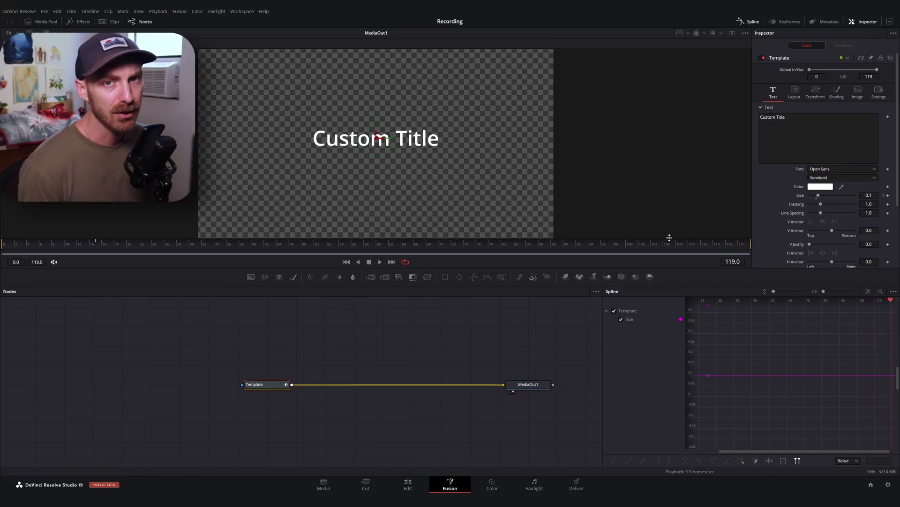
{"action": "left_click", "coordinate": [402, 352]}
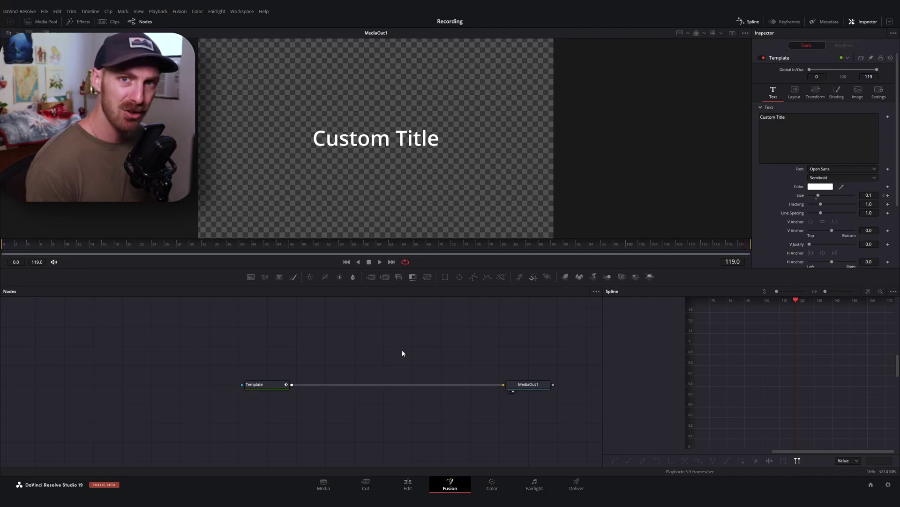
Search the Select Tool dialog for 'keyfra' to find the Keyframe Stretcher
{"action": "key", "text": "shift+space"}
{"action": "type", "text": "keyd"}
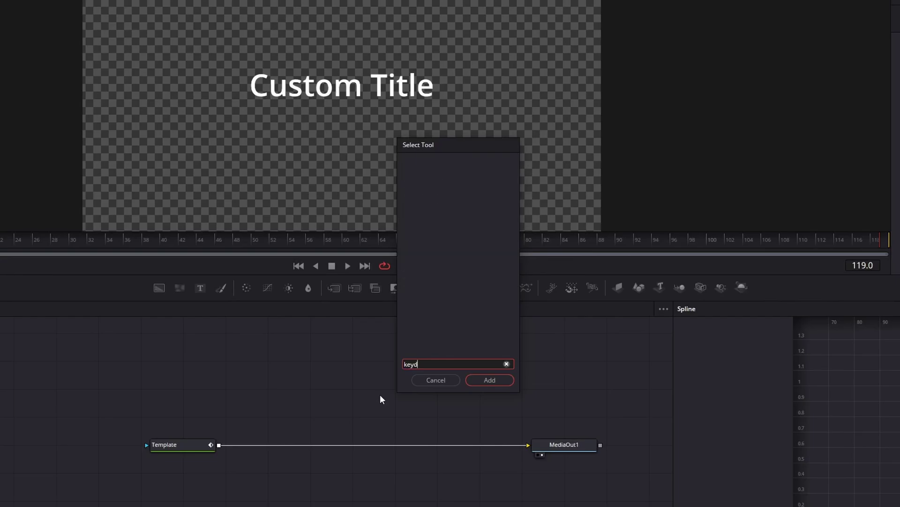
{"action": "key", "text": "BackSpace"}
{"action": "type", "text": "fra"}
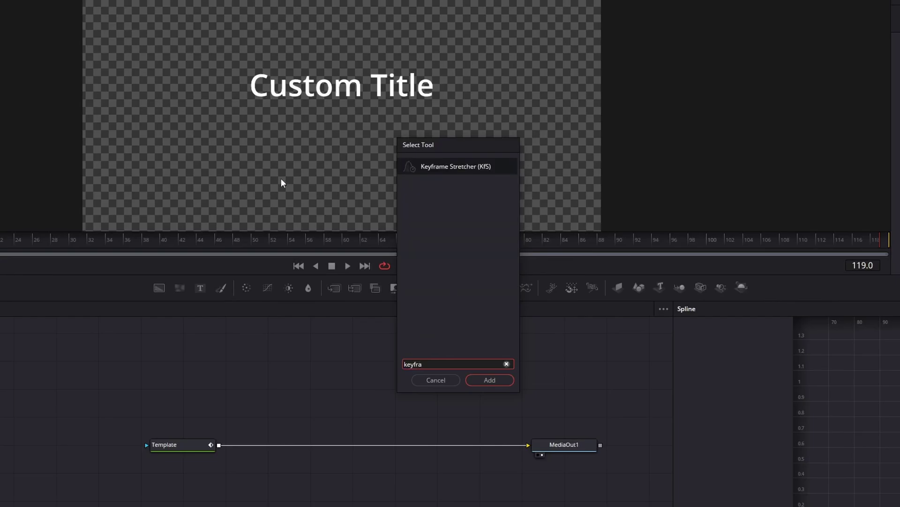
Add a Keyframe Stretcher node to the Fusion graph, with default Stretch Start 24 and End 96
{"action": "double_click", "coordinate": [461, 166]}
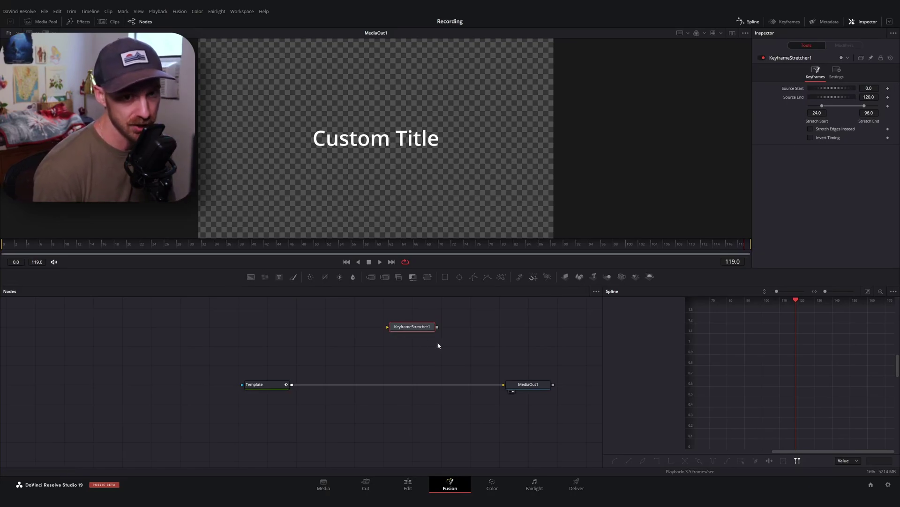
Play the Template title's animation and check KeyframeStretcher1's settings
{"action": "left_click", "coordinate": [264, 385]}
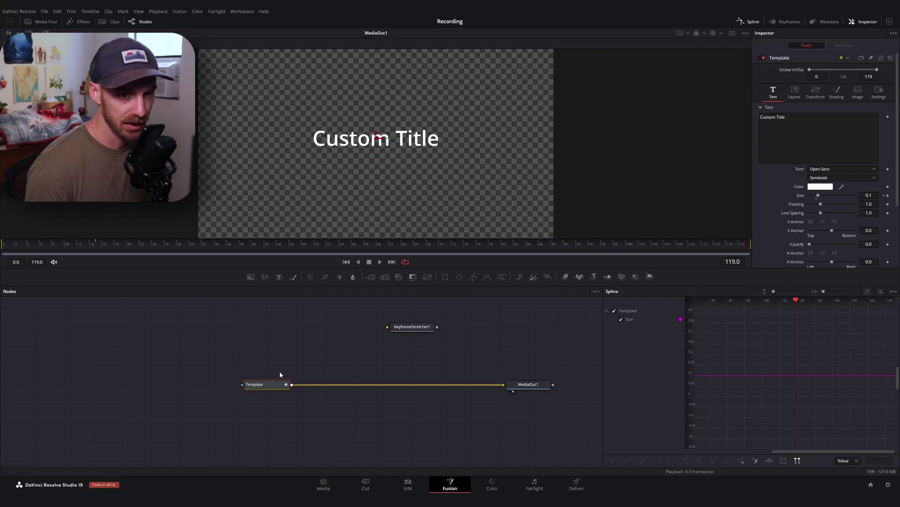
{"action": "key", "text": "space"}
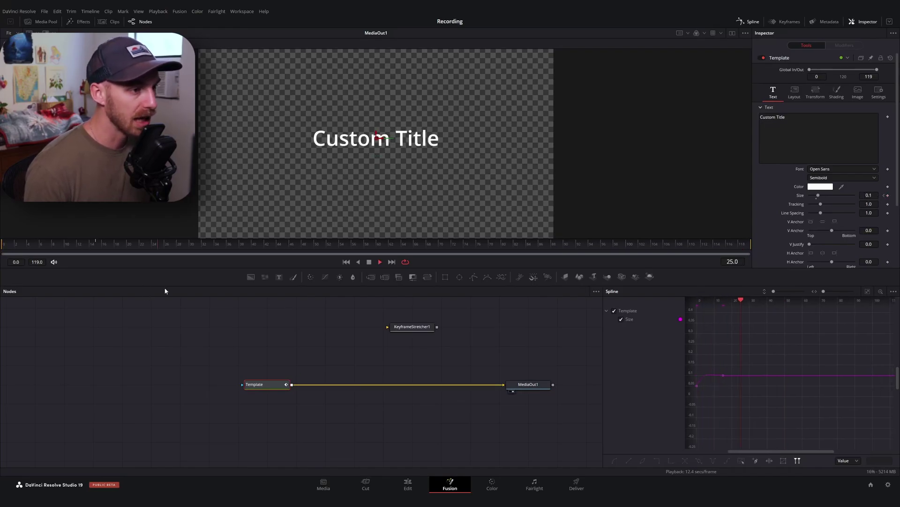
{"action": "left_click", "coordinate": [413, 327]}
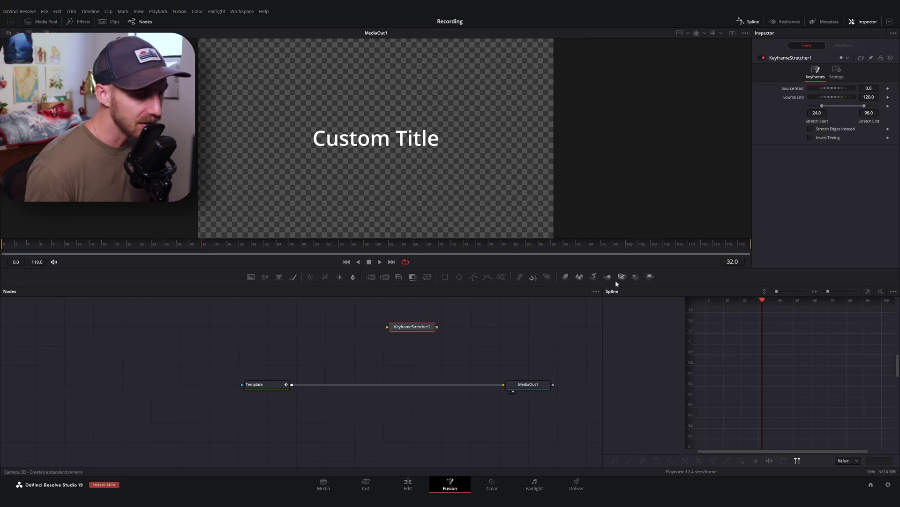
{"action": "left_click", "coordinate": [277, 384]}
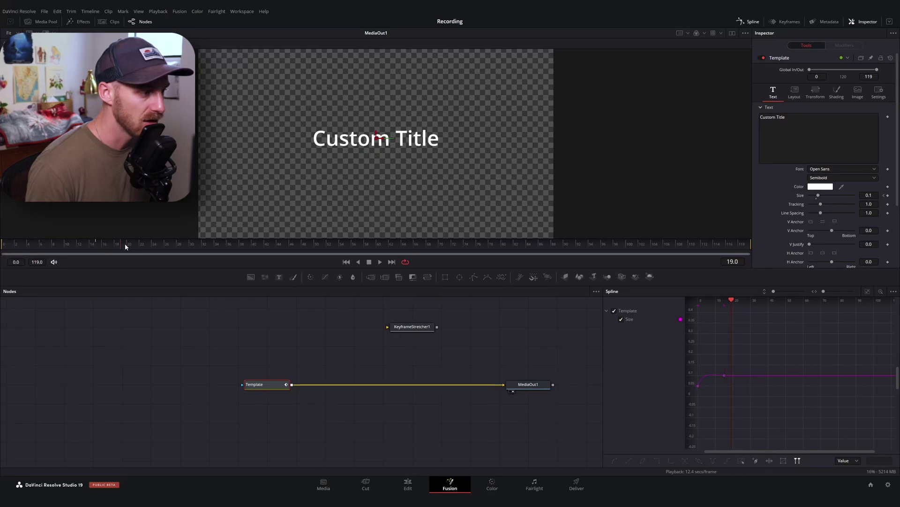
Step the playhead to frames 62, 20, 16 and back to 20
{"action": "left_click", "coordinate": [392, 246]}
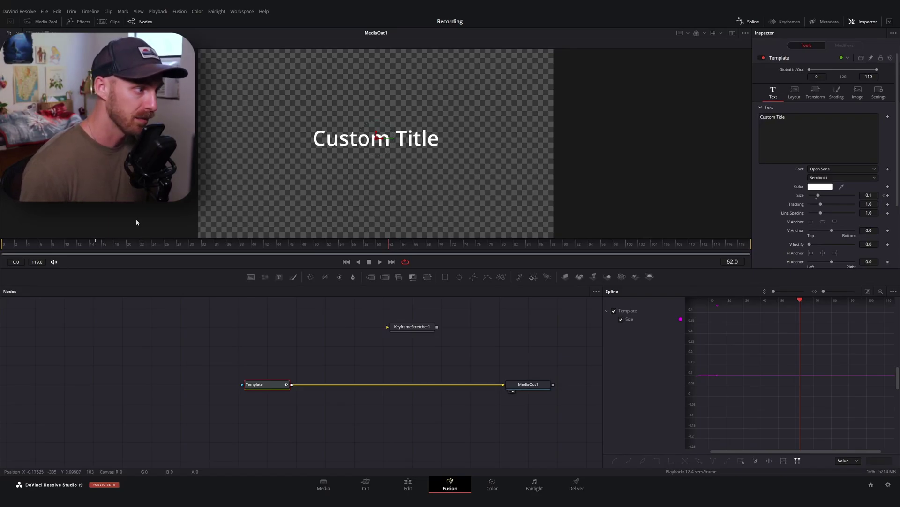
{"action": "left_click", "coordinate": [130, 244]}
{"action": "left_click", "coordinate": [105, 251]}
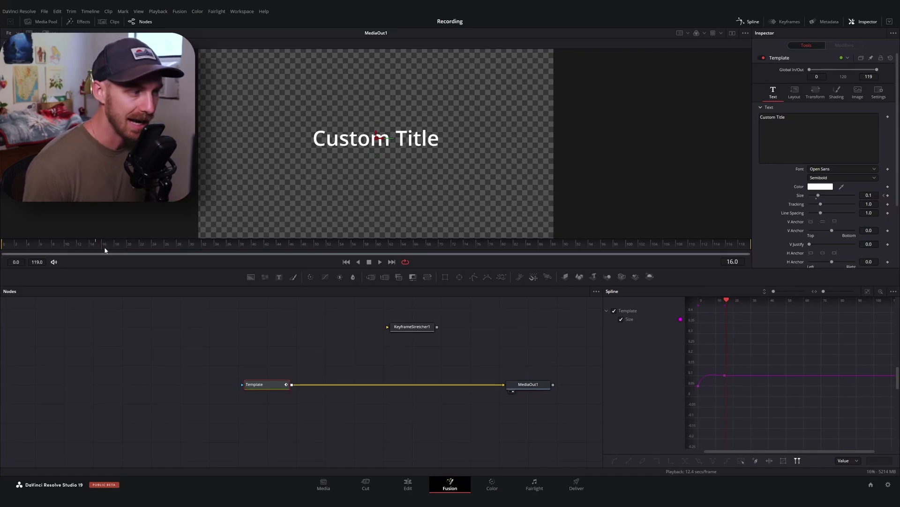
{"action": "left_click", "coordinate": [130, 246]}
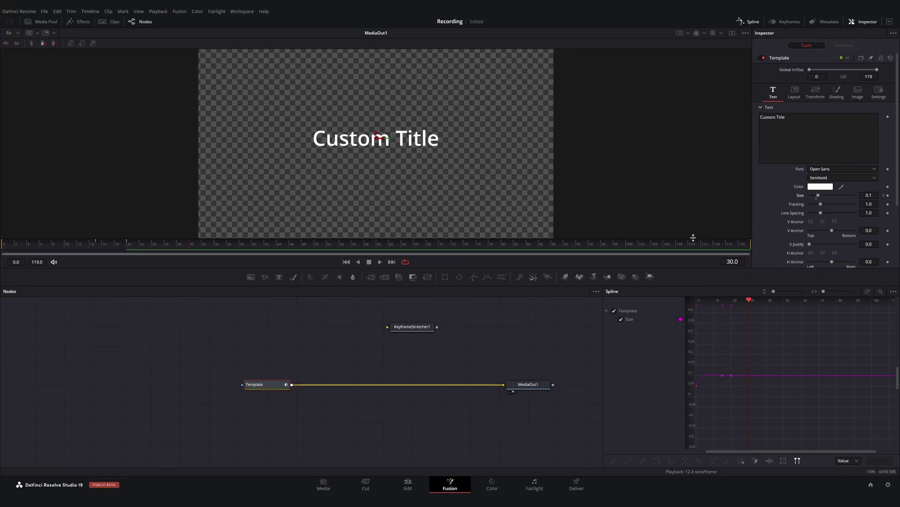
Key the title's Size at 0.05 and fit the whole Size curve in the spline graph
{"action": "left_click", "coordinate": [871, 194]}
{"action": "key", "text": "Tab"}
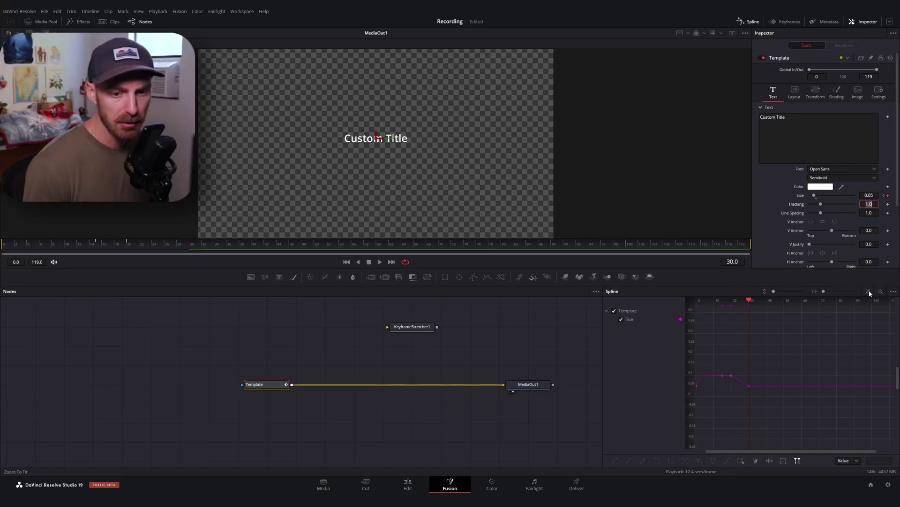
{"action": "left_click_drag", "start_coordinate": [604, 333], "coordinate": [540, 333]}
{"action": "left_click", "coordinate": [867, 291]}
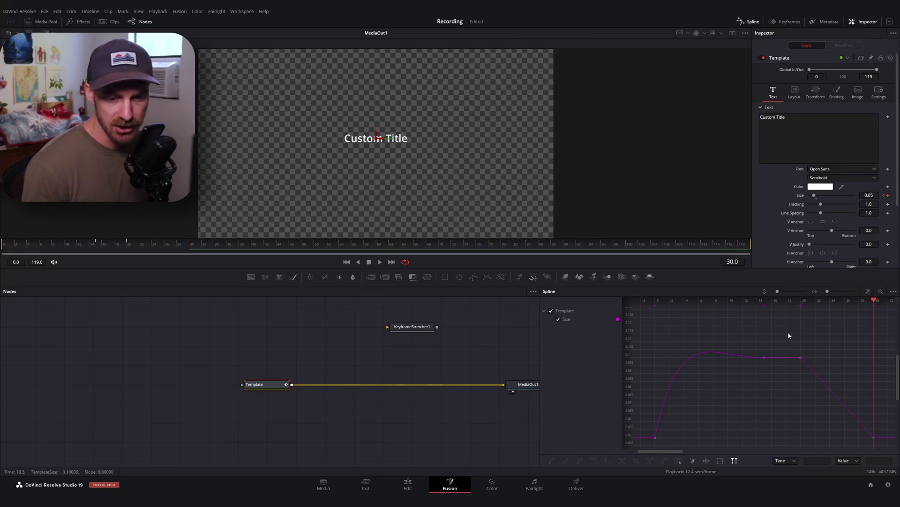
Smooth the keyframes ending the hold, steepen the final shrink, and play it back
{"action": "left_click_drag", "start_coordinate": [788, 333], "coordinate": [890, 454]}
{"action": "scroll", "coordinate": [798, 336], "scroll_direction": "down", "scroll_amount": 1}
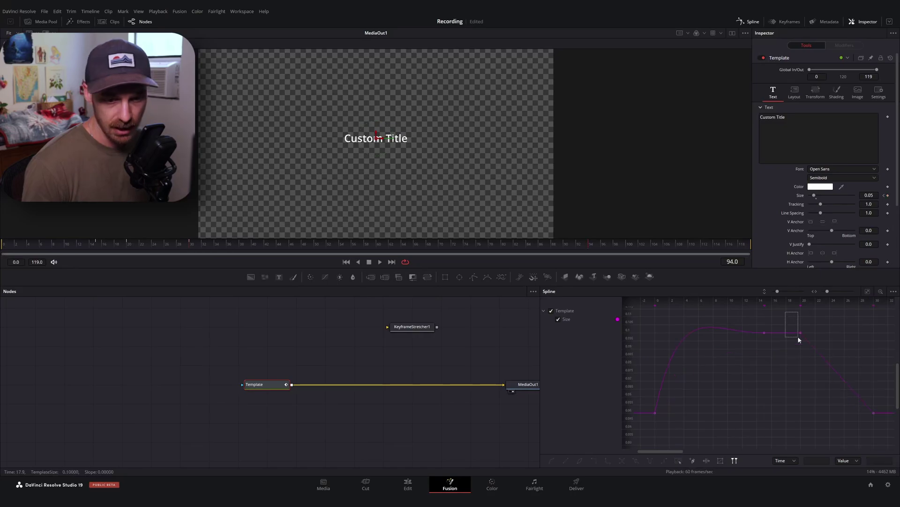
{"action": "key", "text": "shift+s"}
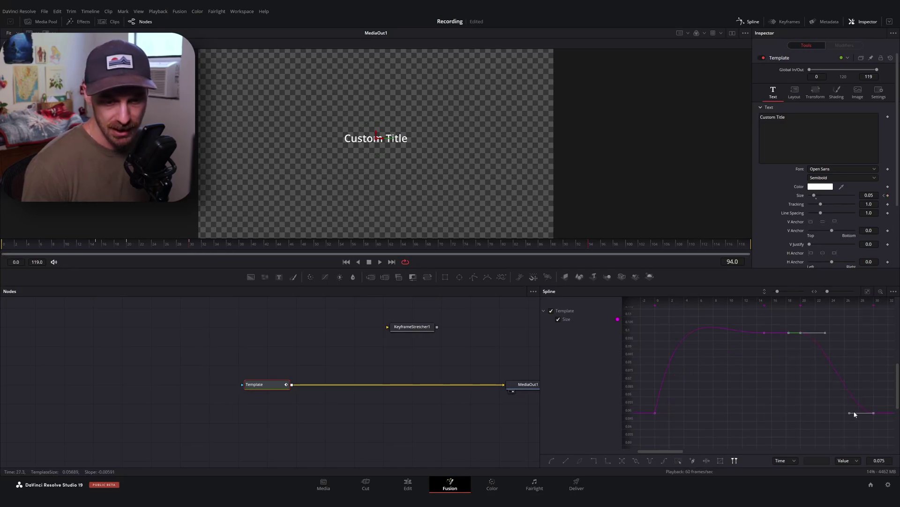
{"action": "left_click_drag", "start_coordinate": [850, 414], "coordinate": [862, 346]}
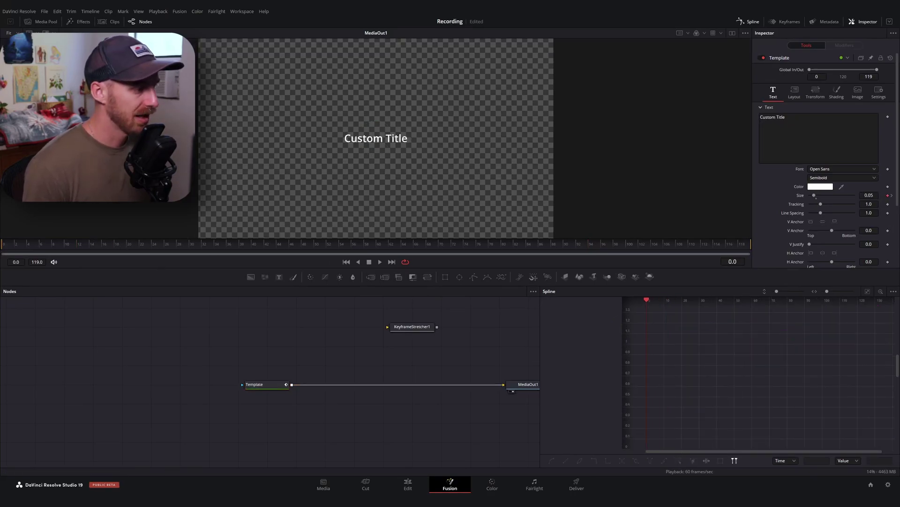
{"action": "key", "text": "space"}
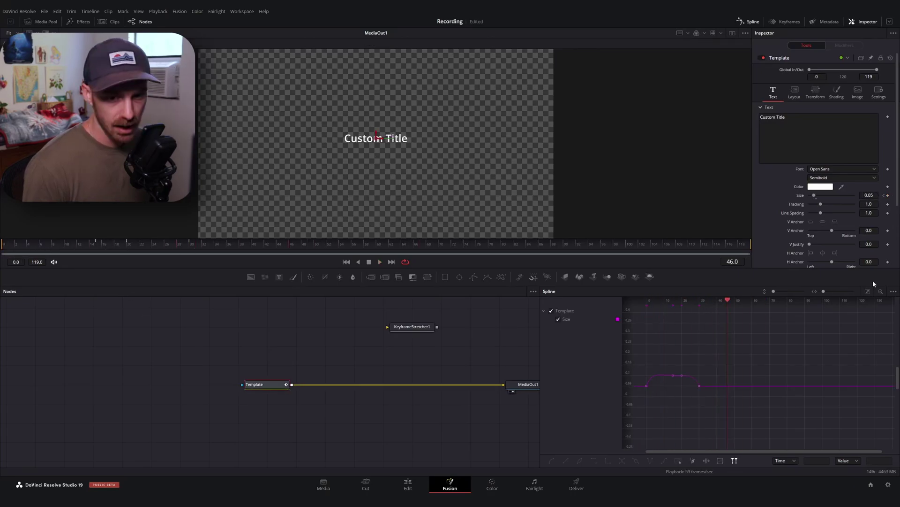
Fit the Size curve and inspect the two hold keyframes in the spline graph
{"action": "left_click", "coordinate": [867, 291]}
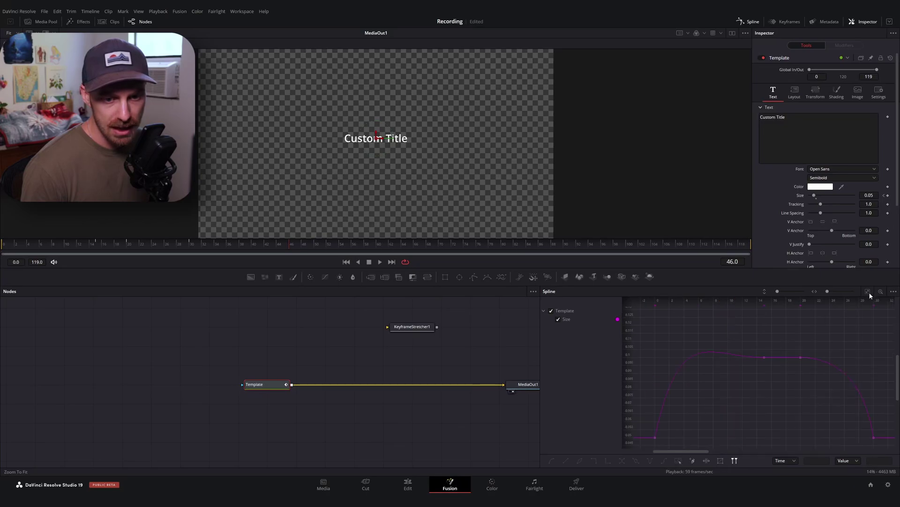
{"action": "left_click_drag", "start_coordinate": [753, 331], "coordinate": [822, 396]}
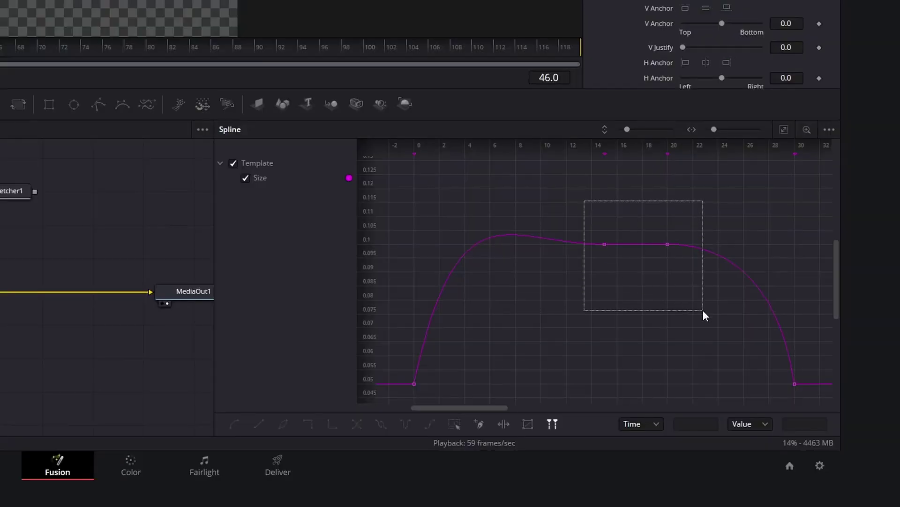
{"action": "scroll", "coordinate": [675, 260], "scroll_direction": "up", "scroll_amount": 3}
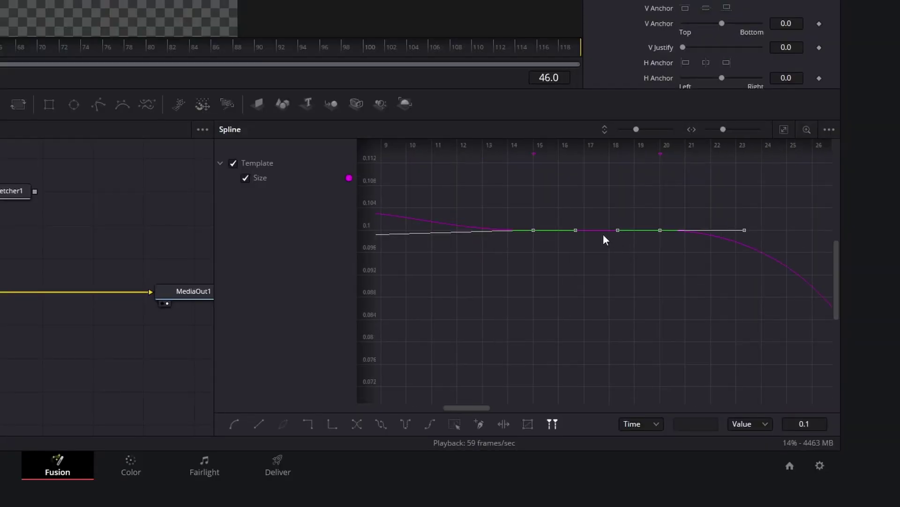
{"action": "left_click", "coordinate": [533, 201]}
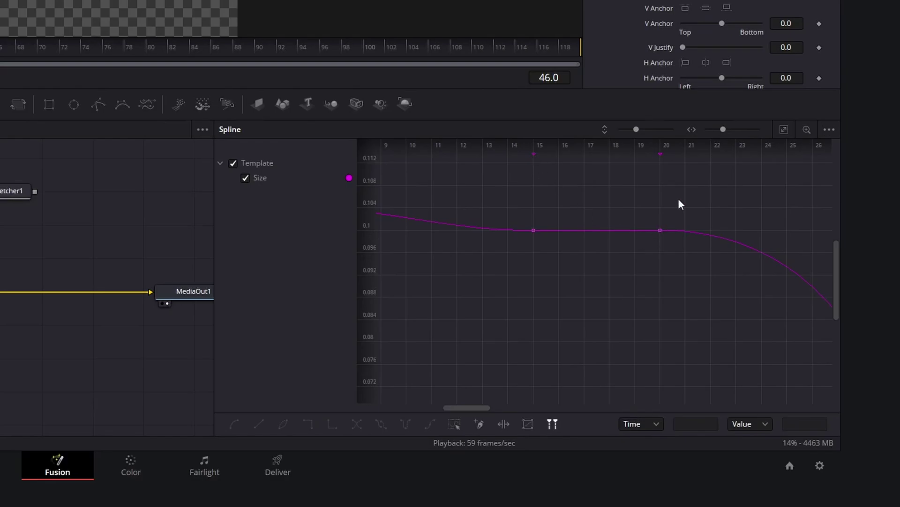
Compare KeyframeStretcher1's settings with Template's, then refit Template's Size curve
{"action": "left_click", "coordinate": [12, 191]}
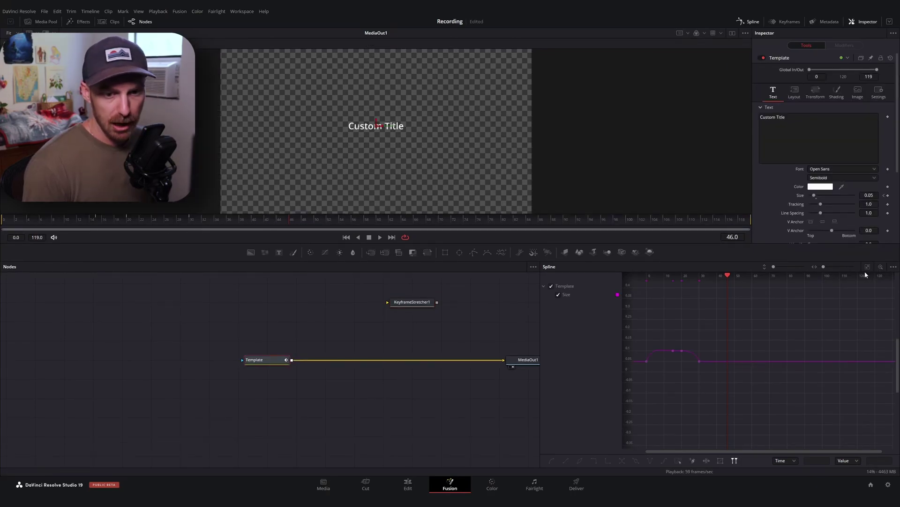
{"action": "left_click", "coordinate": [867, 267]}
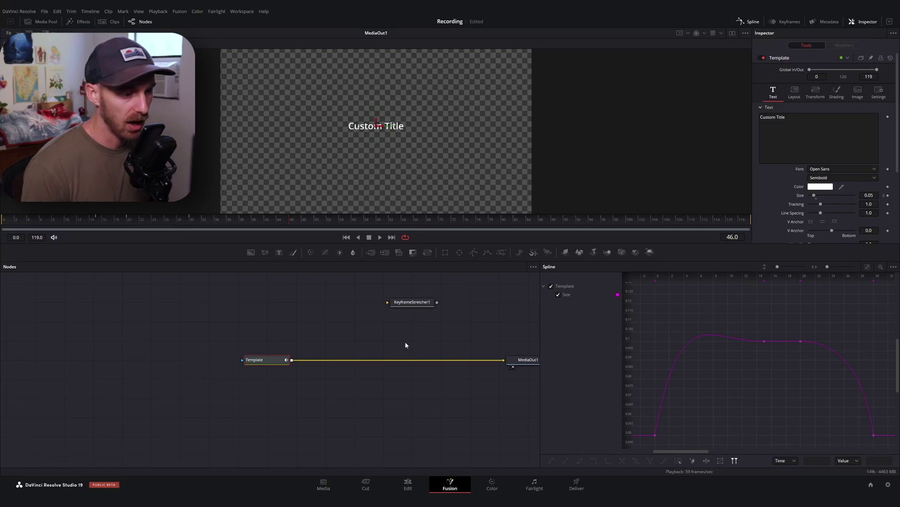
{"action": "left_click", "coordinate": [411, 304]}
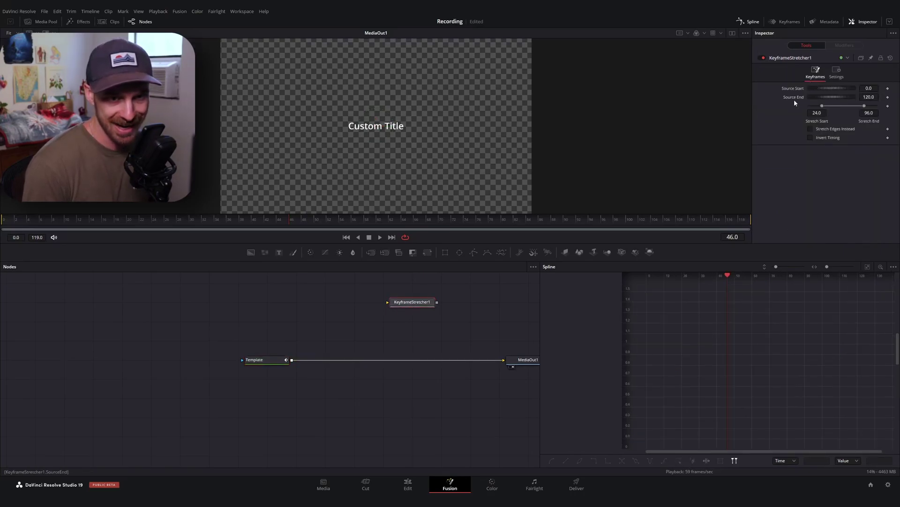
{"action": "left_click", "coordinate": [270, 362]}
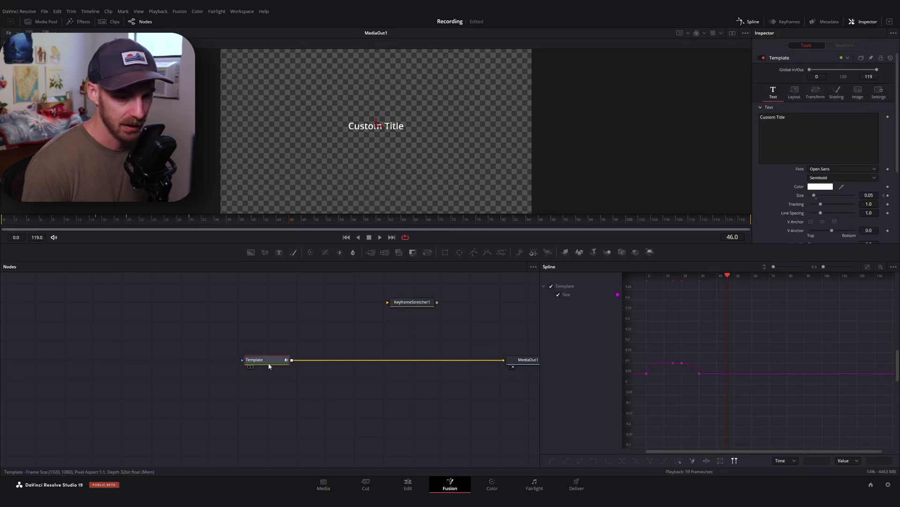
{"action": "left_click", "coordinate": [868, 267]}
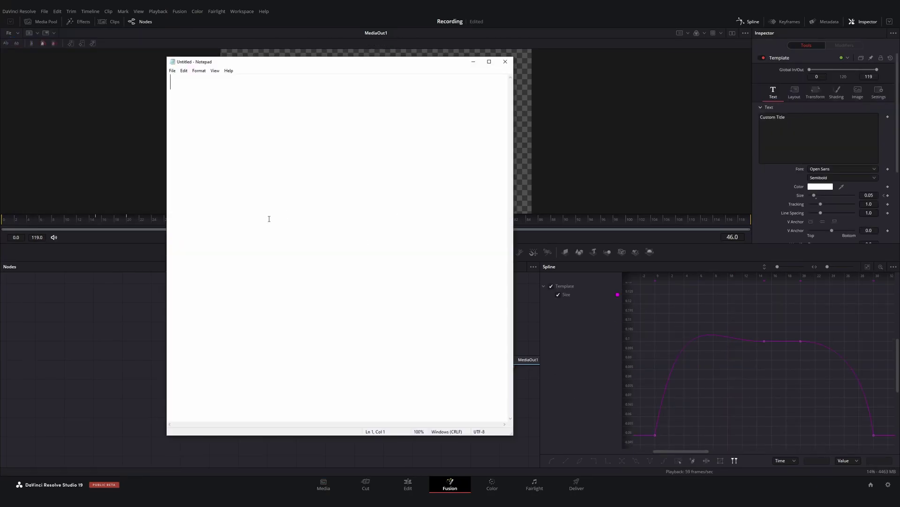
Note 'Source Start - 0', 'Source End - 30', 'Stretch - 15 -> 20' in Notepad, then reselect KeyframeStretcher1
{"action": "type", "text": "urce Start - 0"}
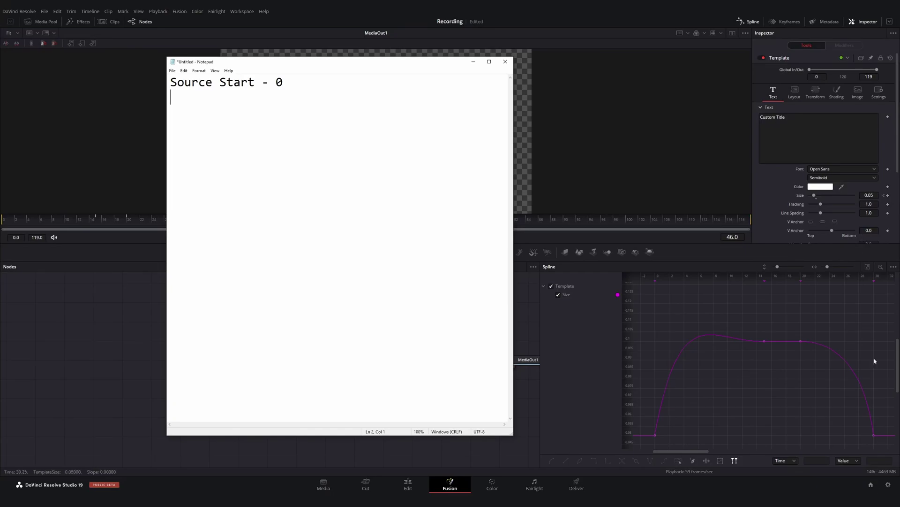
{"action": "type", "text": "ource End -="}
{"action": "key", "text": "BackSpace"}
{"action": "key", "text": "BackSpace"}
{"action": "type", "text": "30"}
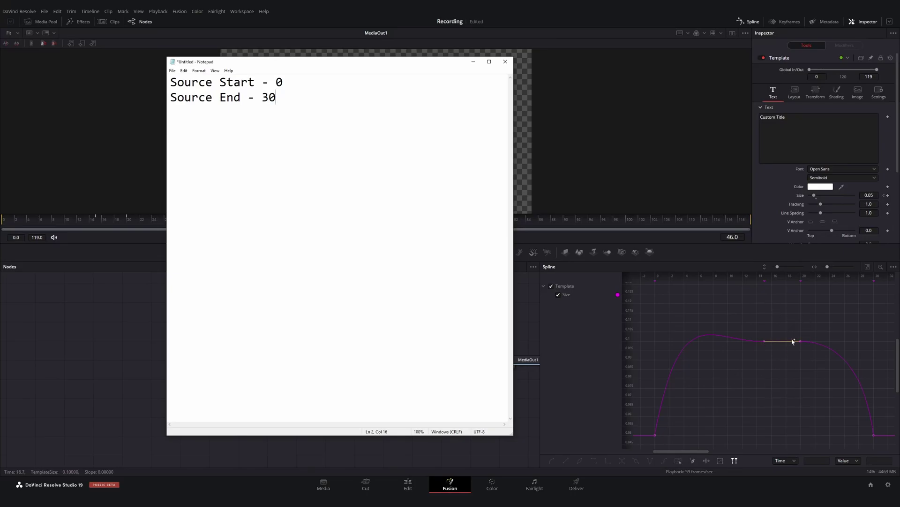
{"action": "type", "text": "tretch - 15 -> 20"}
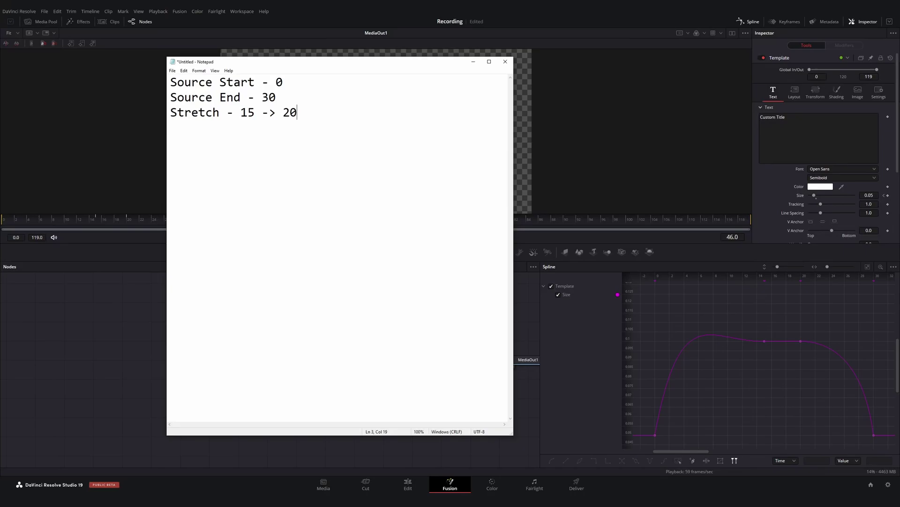
{"action": "key", "text": "alt+Tab"}
{"action": "left_click", "coordinate": [419, 309]}
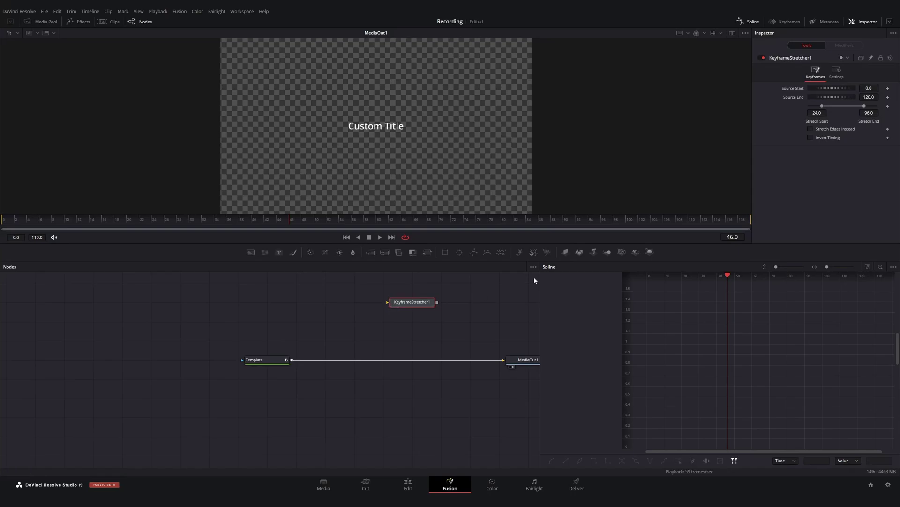
Give KeyframeStretcher1 Source End 30, Stretch 15 to 20, and wire it between Template and MediaOut1
{"action": "left_click", "coordinate": [874, 97]}
{"action": "type", "text": "30"}
{"action": "key", "text": "Tab"}
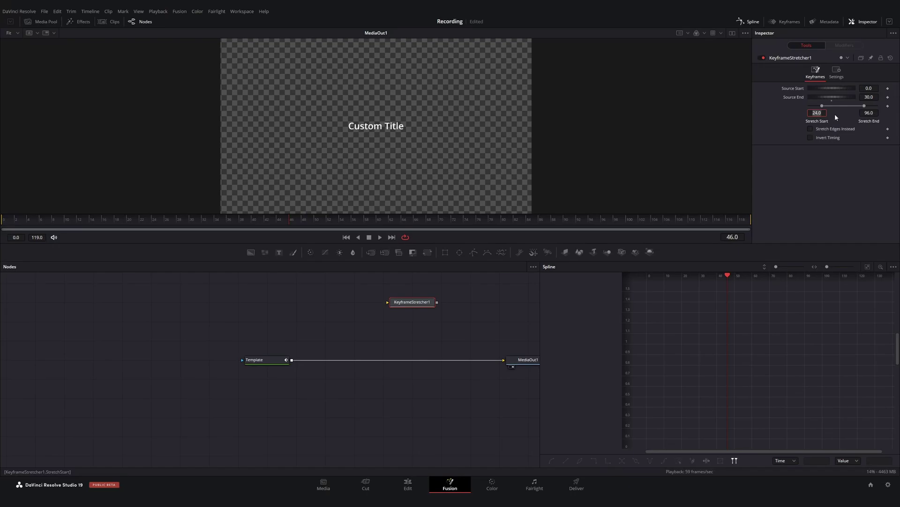
{"action": "type", "text": "15"}
{"action": "left_click", "coordinate": [869, 113]}
{"action": "type", "text": "20"}
{"action": "key", "text": "Return"}
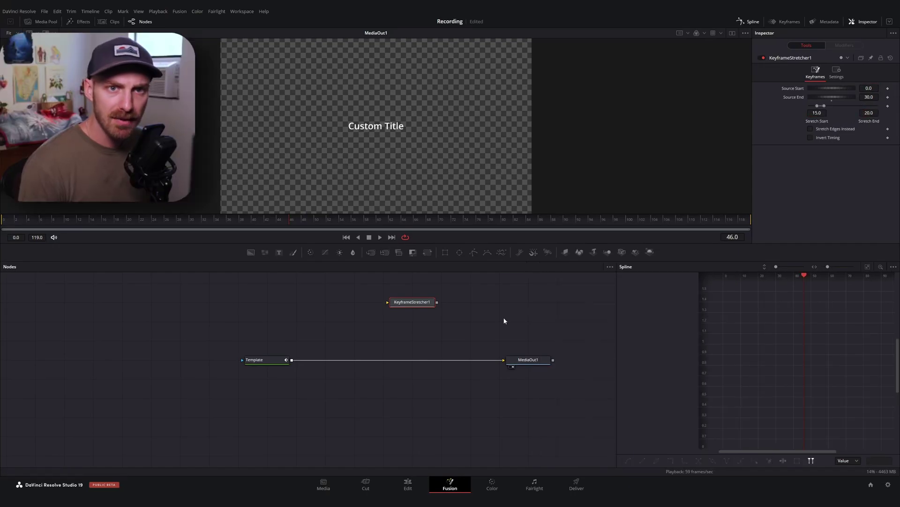
{"action": "left_click_drag", "start_coordinate": [412, 304], "coordinate": [383, 304]}
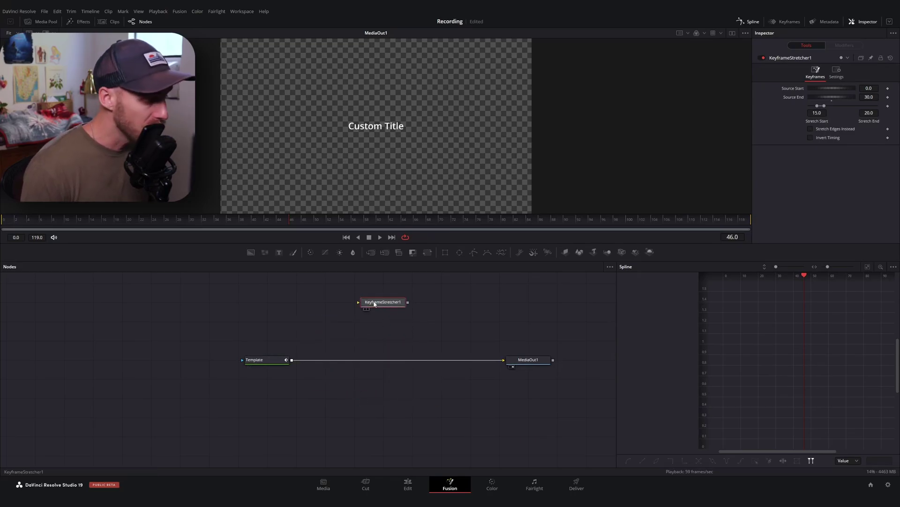
{"action": "left_click_drag", "start_coordinate": [384, 299], "coordinate": [415, 358]}
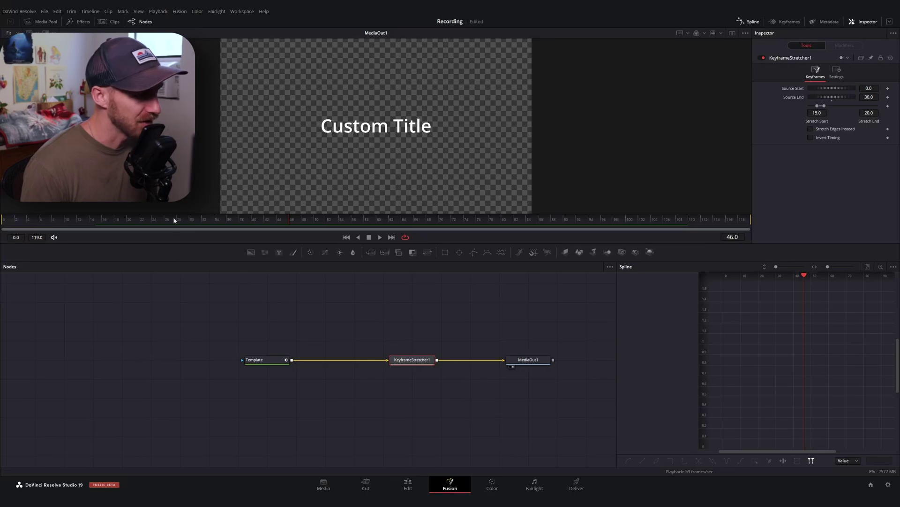
{"action": "key", "text": "Home"}
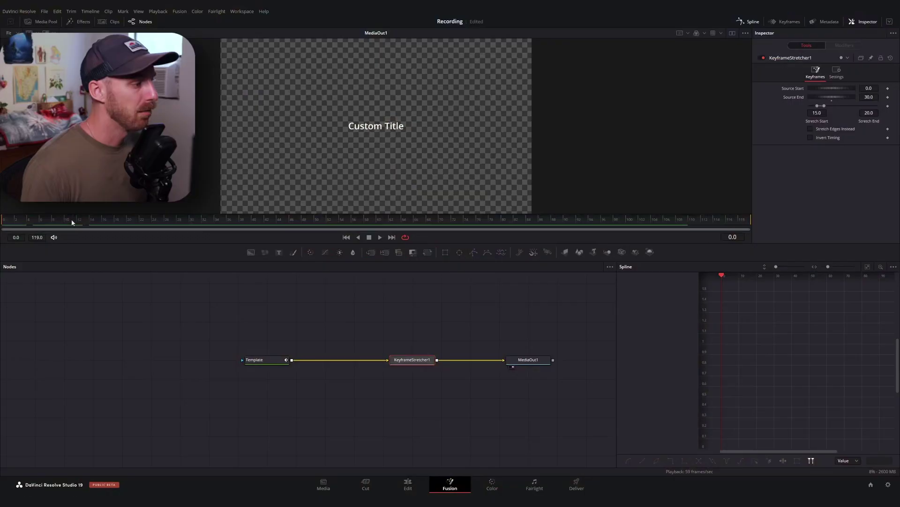
{"action": "mouse_move", "coordinate": [74, 219]}
{"action": "left_mouse_down"}
{"action": "mouse_move", "coordinate": [103, 218]}
{"action": "mouse_move", "coordinate": [82, 225]}
{"action": "left_mouse_up"}
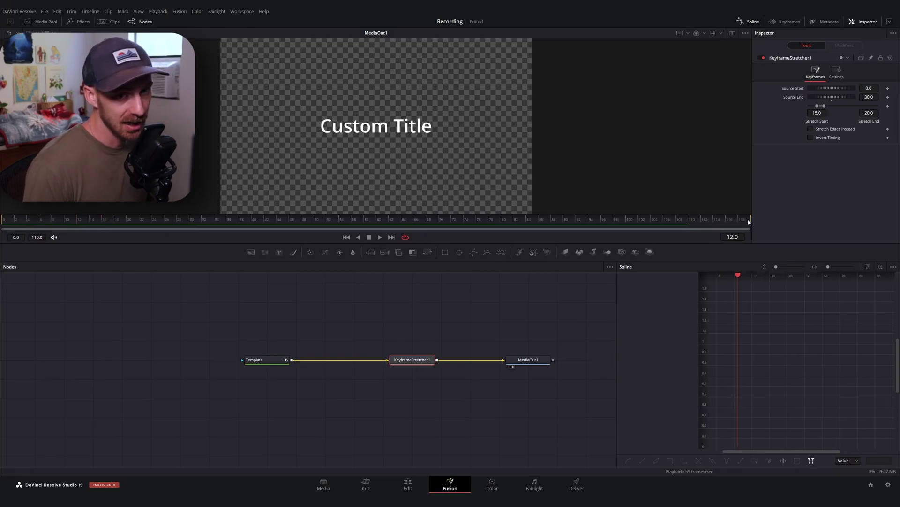
{"action": "left_click_drag", "start_coordinate": [61, 222], "coordinate": [163, 219]}
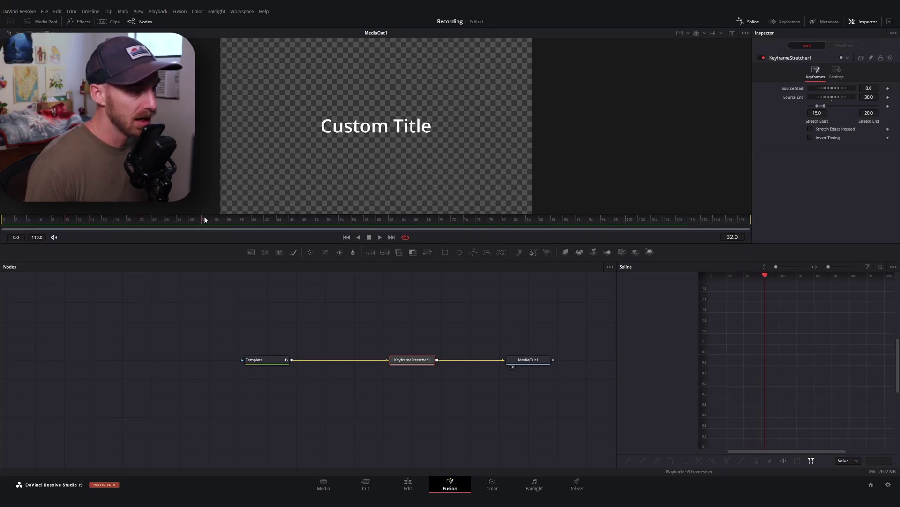
{"action": "left_click_drag", "start_coordinate": [243, 232], "coordinate": [355, 243]}
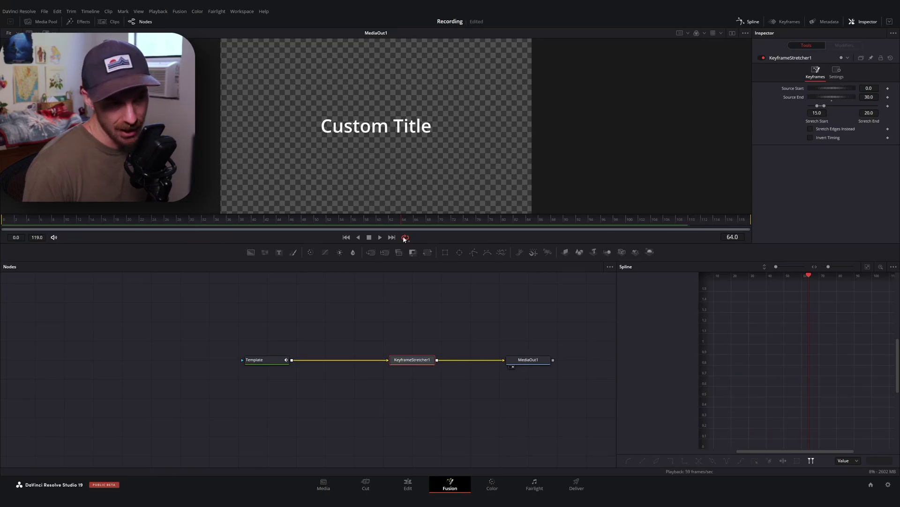
{"action": "left_click", "coordinate": [562, 221]}
{"action": "left_click_drag", "start_coordinate": [609, 220], "coordinate": [779, 222]}
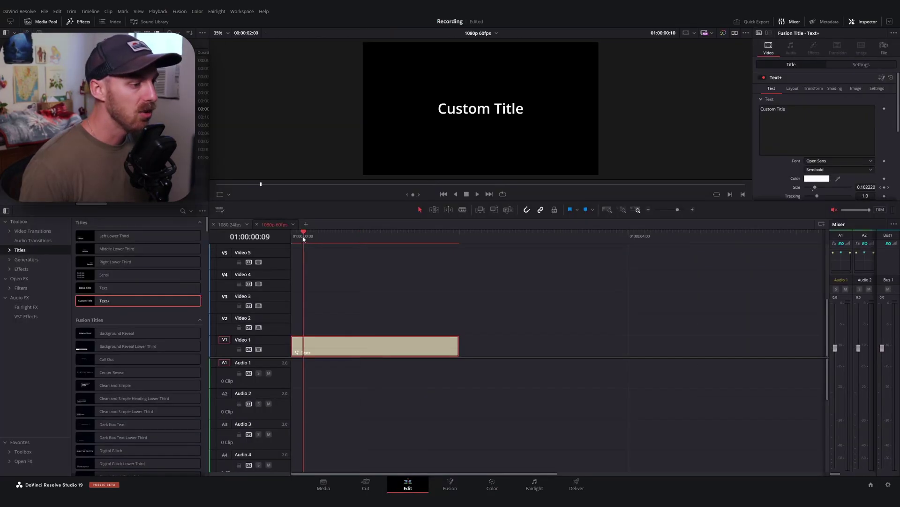
Trim the Text+ clip to 32 frames, preview it, then extend it to about 2:41
{"action": "left_click_drag", "start_coordinate": [303, 239], "coordinate": [300, 239]}
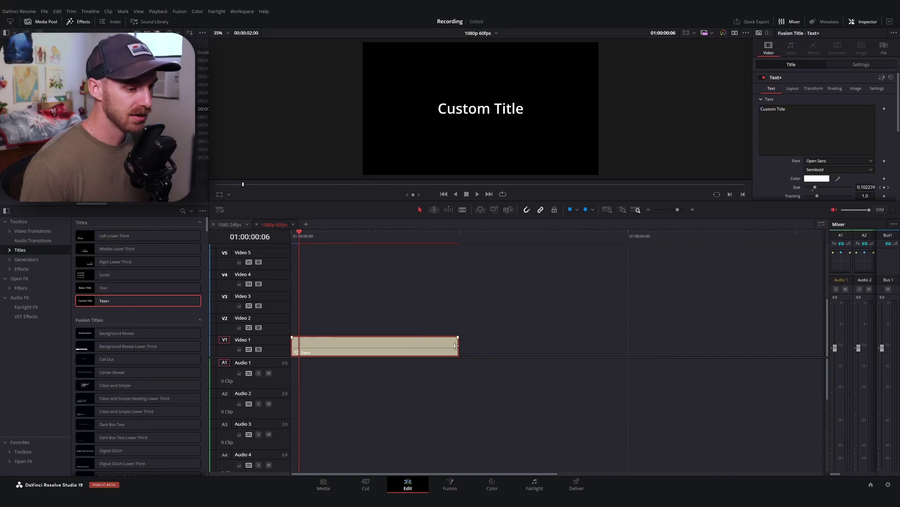
{"action": "left_click_drag", "start_coordinate": [455, 343], "coordinate": [342, 342]}
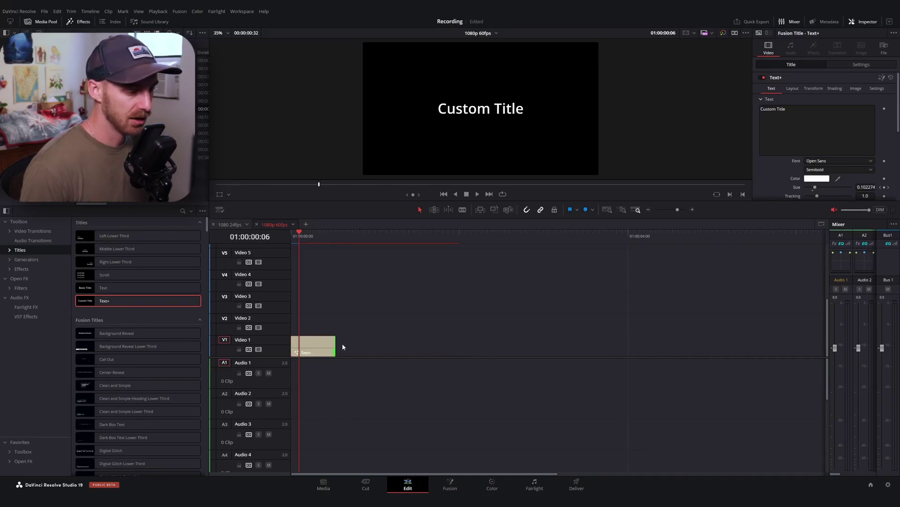
{"action": "scroll", "coordinate": [421, 306], "scroll_direction": "up", "scroll_amount": 2}
{"action": "left_click", "coordinate": [328, 239]}
{"action": "left_click_drag", "start_coordinate": [328, 239], "coordinate": [285, 239]}
{"action": "left_click_drag", "start_coordinate": [370, 203], "coordinate": [370, 237]}
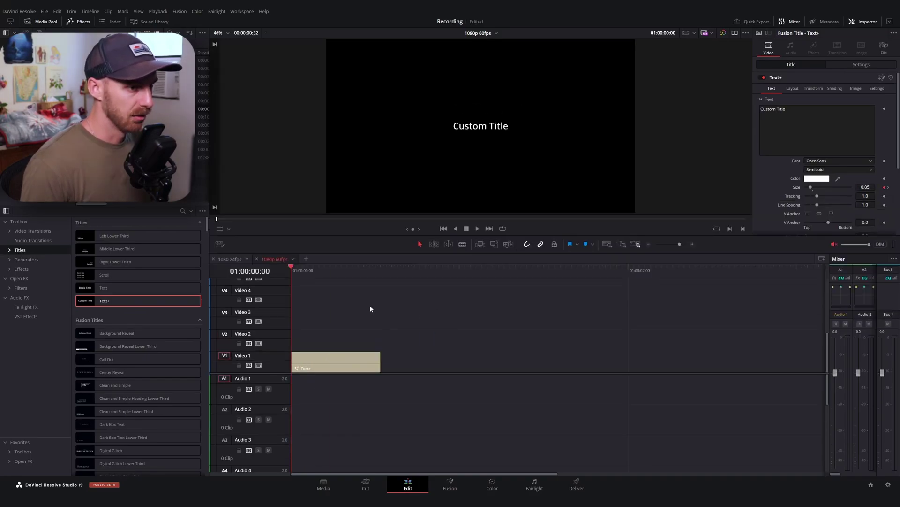
{"action": "mouse_move", "coordinate": [367, 283]}
{"action": "left_mouse_down"}
{"action": "mouse_move", "coordinate": [362, 272]}
{"action": "mouse_move", "coordinate": [380, 270]}
{"action": "mouse_move", "coordinate": [279, 272]}
{"action": "mouse_move", "coordinate": [353, 278]}
{"action": "left_mouse_up"}
{"action": "left_click_drag", "start_coordinate": [378, 360], "coordinate": [735, 370]}
{"action": "left_click_drag", "start_coordinate": [653, 270], "coordinate": [746, 282]}
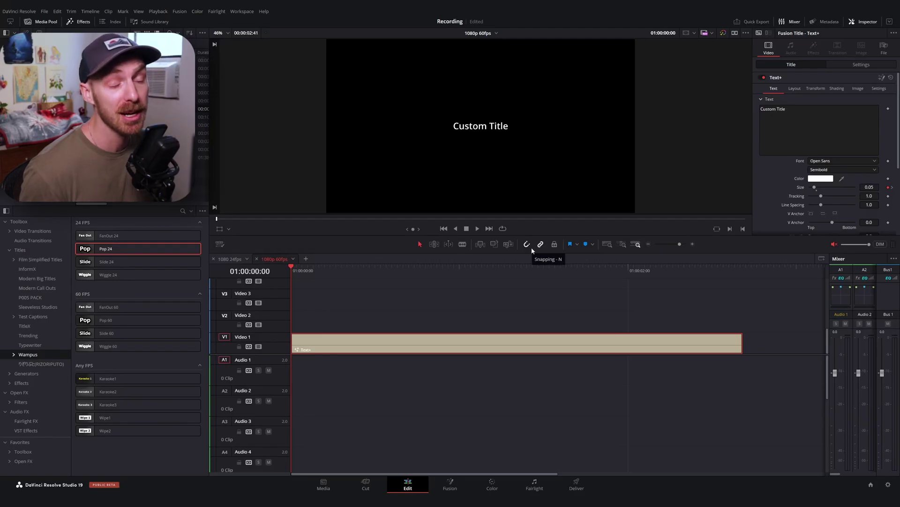
Split the title clip with Ctrl+B at four playhead positions
{"action": "left_click", "coordinate": [352, 269]}
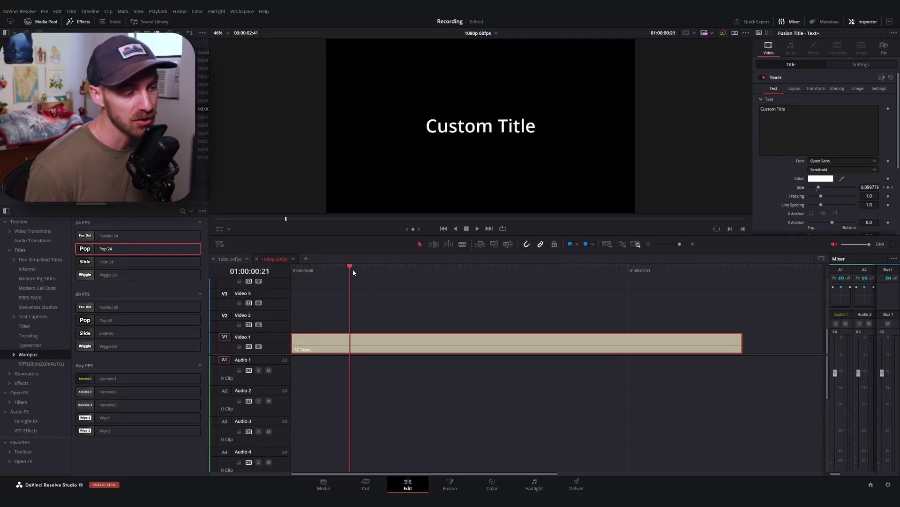
{"action": "key", "text": "ctrl+b"}
{"action": "left_click", "coordinate": [404, 270]}
{"action": "key", "text": "ctrl+b"}
{"action": "left_click", "coordinate": [462, 269]}
{"action": "key", "text": "ctrl+b"}
{"action": "left_click", "coordinate": [543, 269]}
{"action": "key", "text": "ctrl+b"}
Select one of the middle clip pieces and open it on the Fusion page
{"action": "left_click", "coordinate": [600, 271]}
{"action": "left_click", "coordinate": [462, 269]}
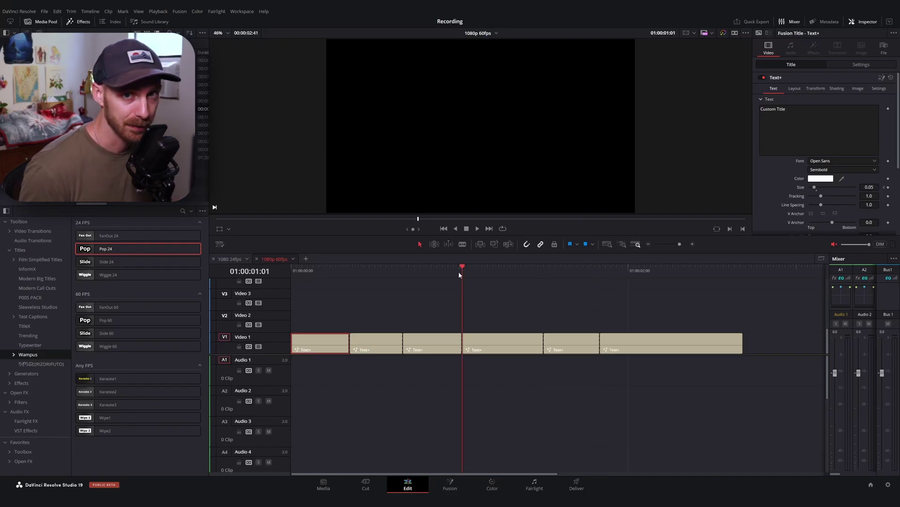
{"action": "left_click", "coordinate": [492, 344]}
{"action": "key", "text": "shift+5"}
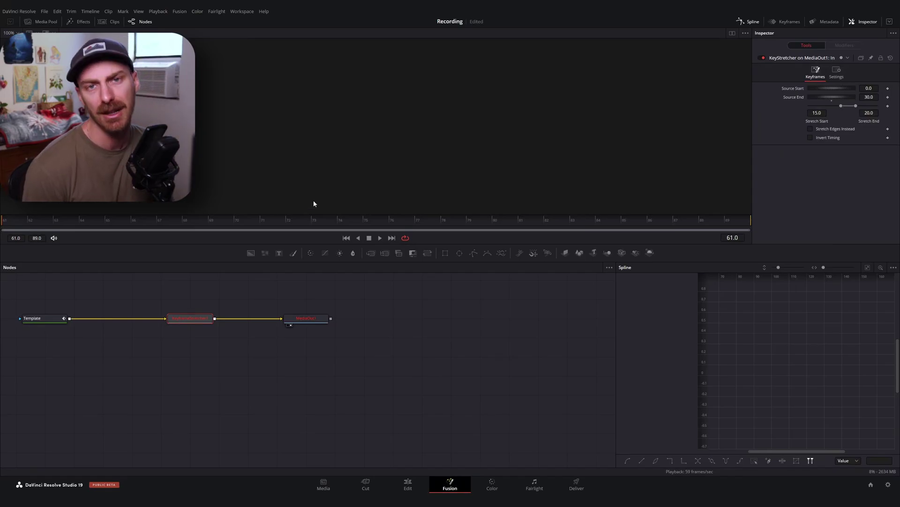
{"action": "key", "text": "shift+4"}
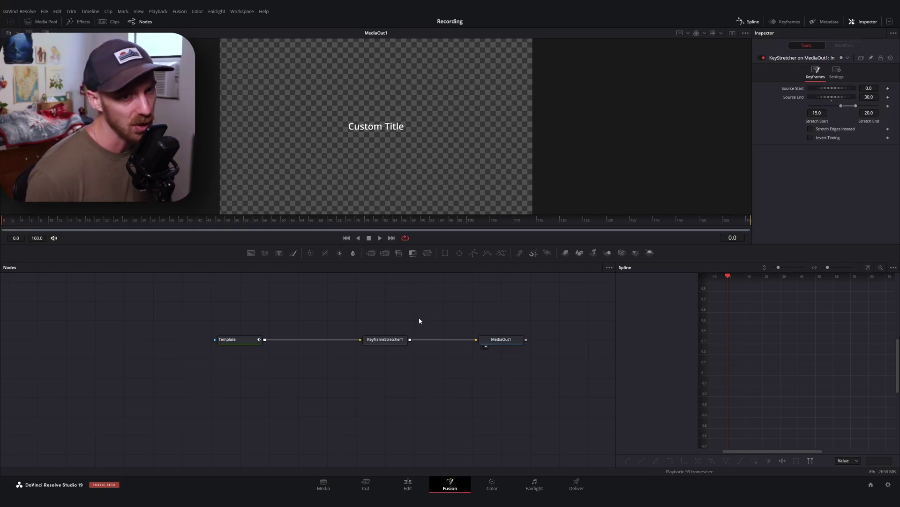
{"action": "left_click", "coordinate": [394, 339]}
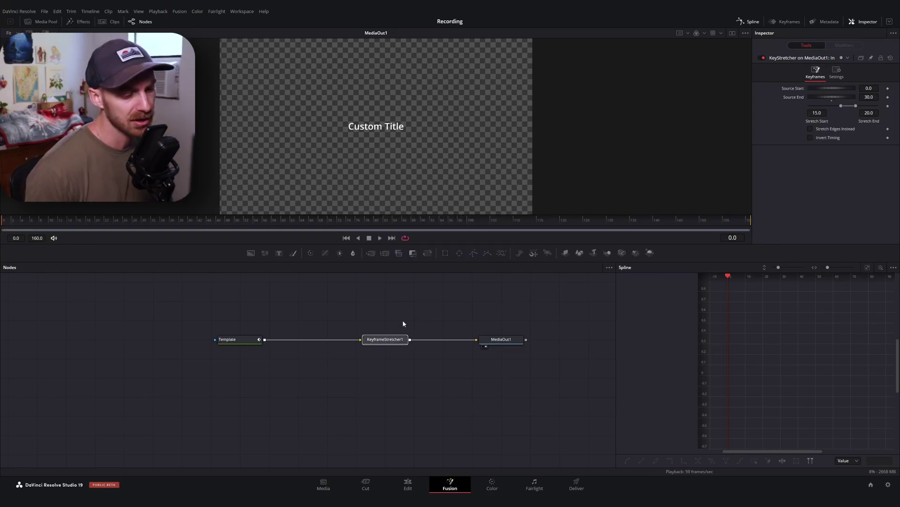
Delete KeyframeStretcher1 and look at the Modify With options for Size
{"action": "key", "text": "Delete"}
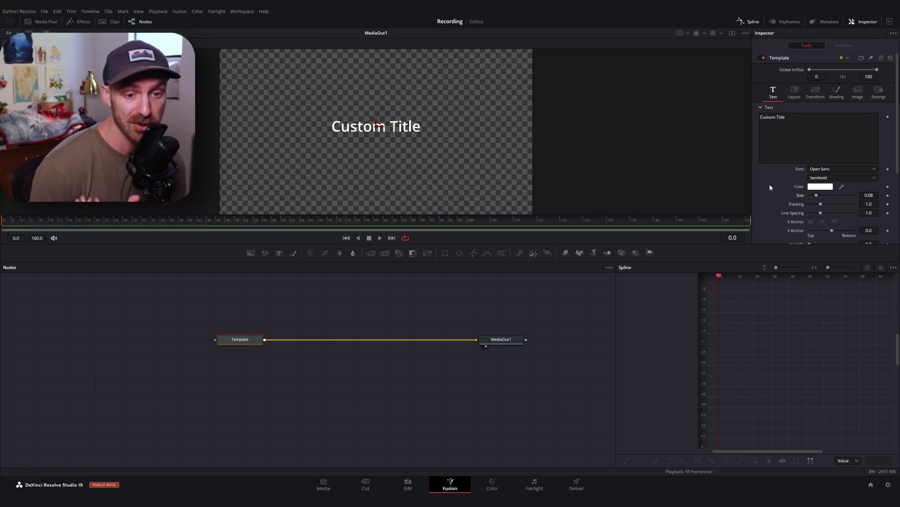
{"action": "right_click", "coordinate": [802, 197]}
{"action": "mouse_move", "coordinate": [825, 224]}
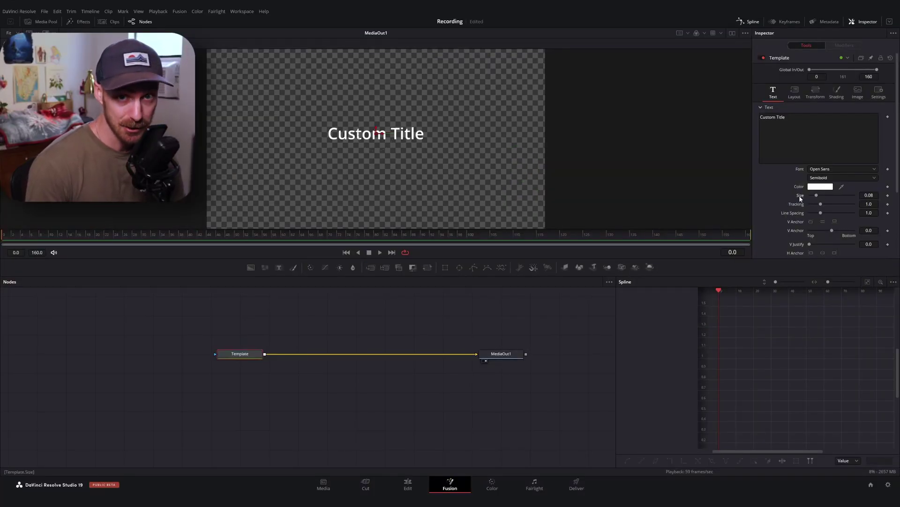
Add a Transform node after Template by searching 'transf' in the tool search
{"action": "key", "text": "shift+space"}
{"action": "type", "text": "transf"}
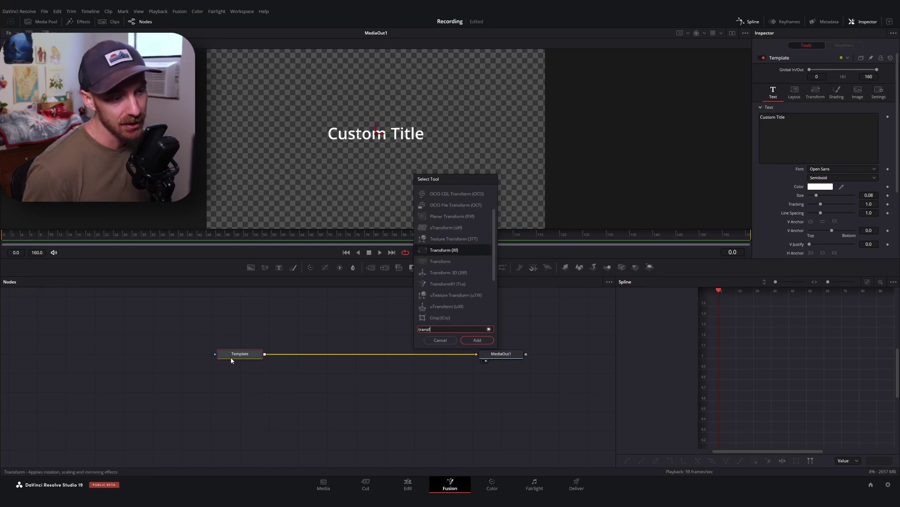
{"action": "key", "text": "Down"}
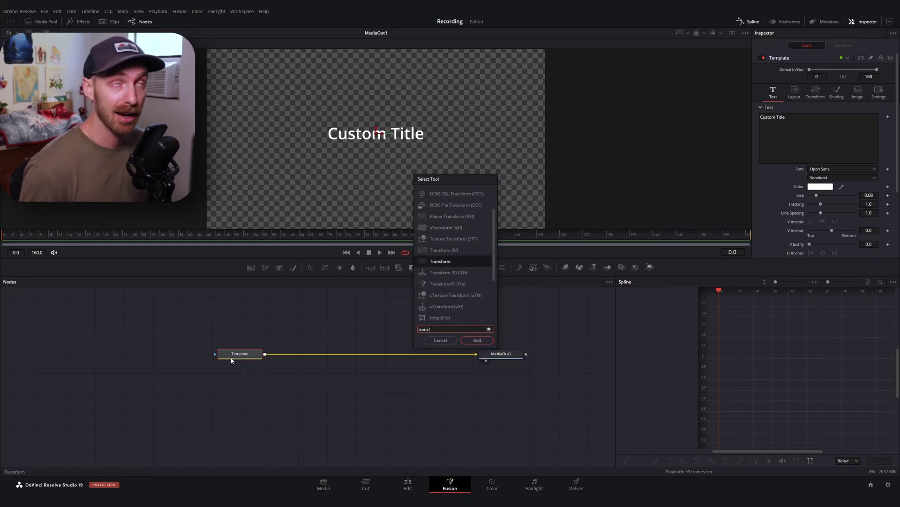
{"action": "key", "text": "Return"}
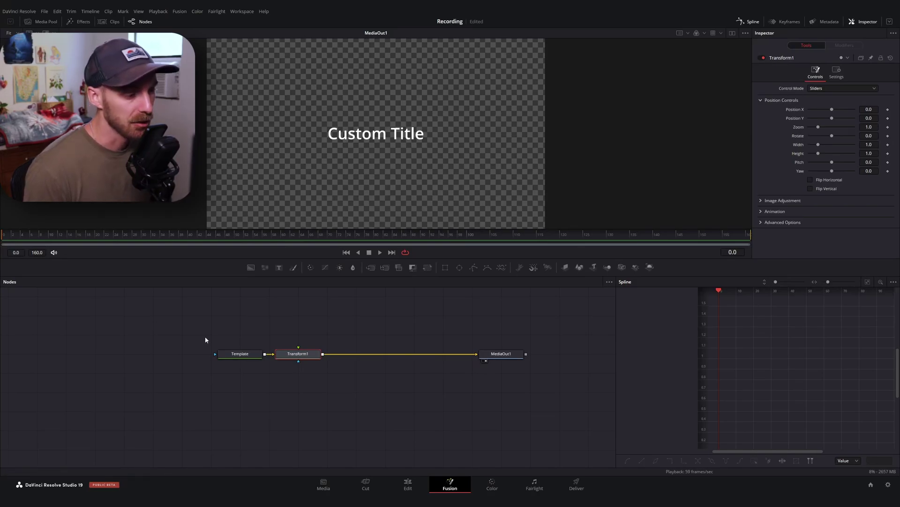
Raise the Template text Size to 0.0809, check Transform1, and scrub back to frame 1
{"action": "left_click", "coordinate": [239, 354]}
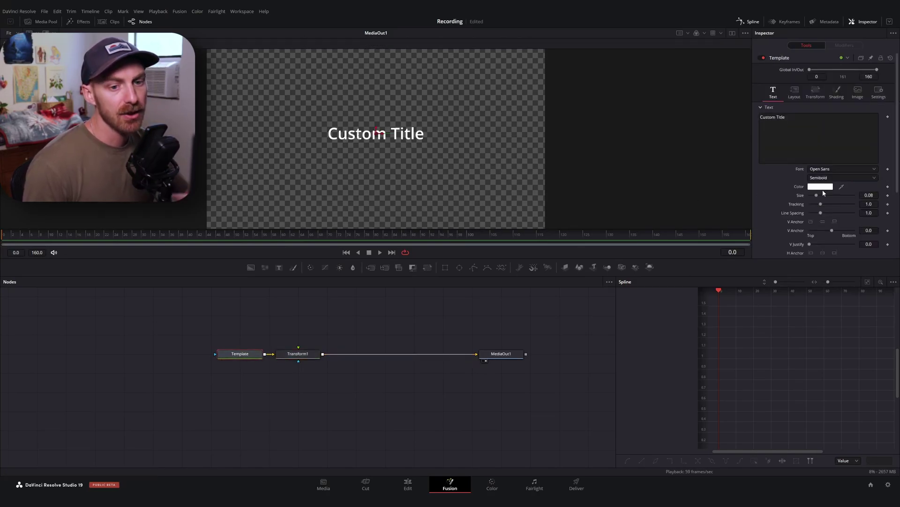
{"action": "left_click_drag", "start_coordinate": [817, 195], "coordinate": [818, 193]}
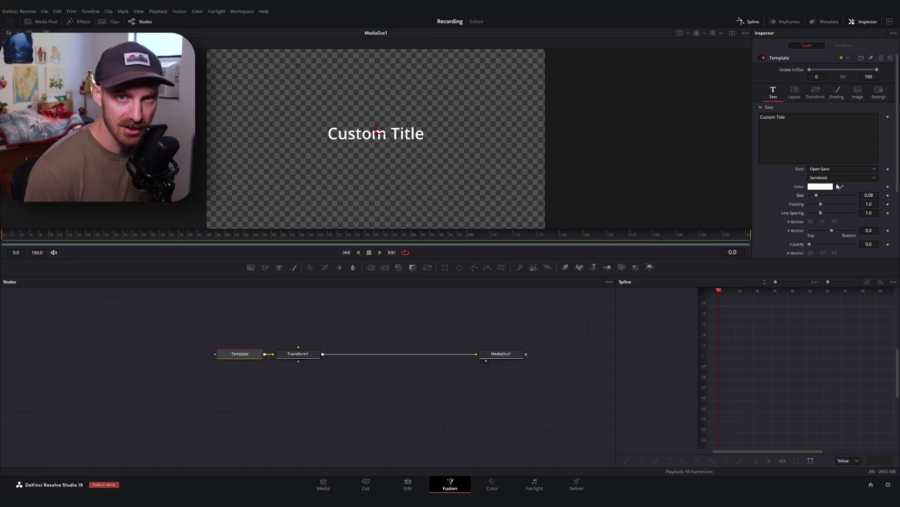
{"action": "left_click", "coordinate": [869, 195]}
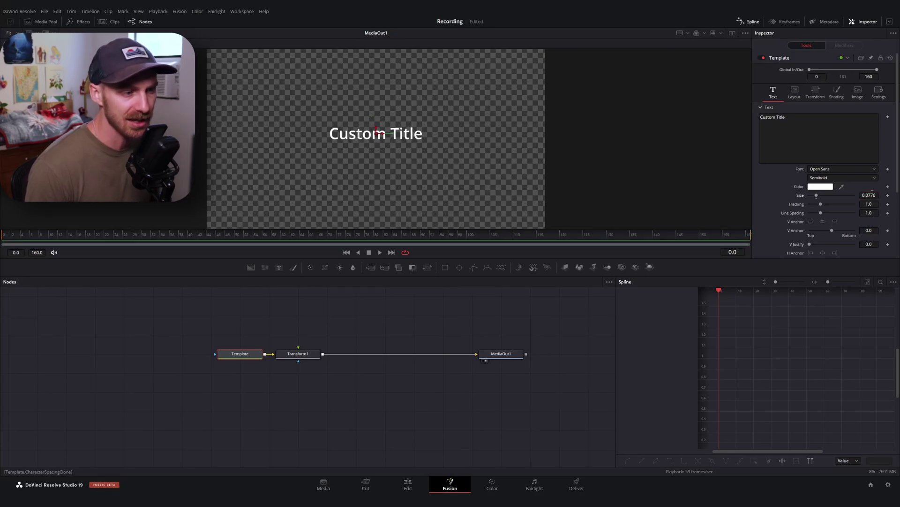
{"action": "left_click", "coordinate": [298, 353]}
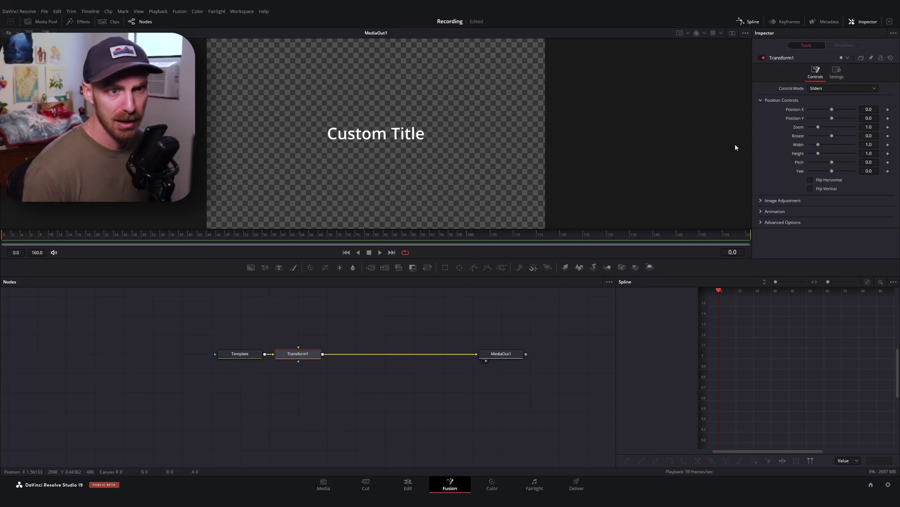
{"action": "left_click", "coordinate": [241, 355]}
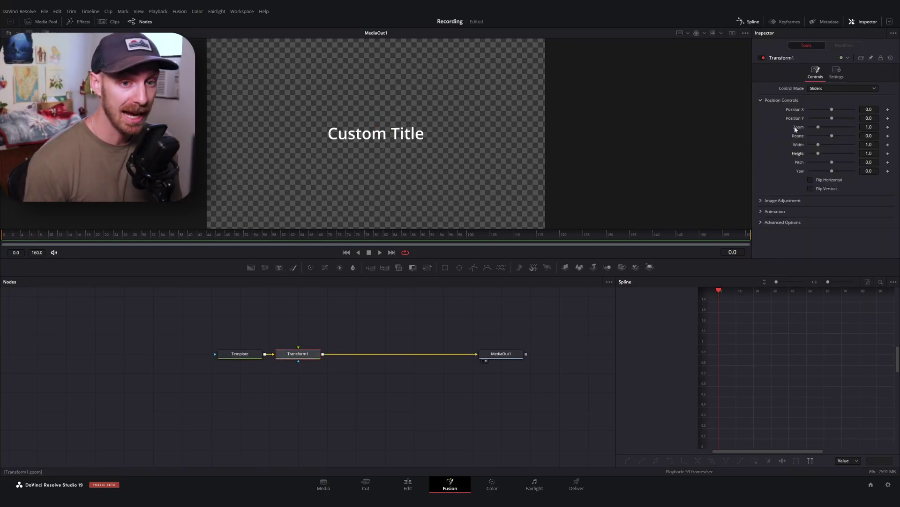
{"action": "left_click_drag", "start_coordinate": [206, 239], "coordinate": [9, 237]}
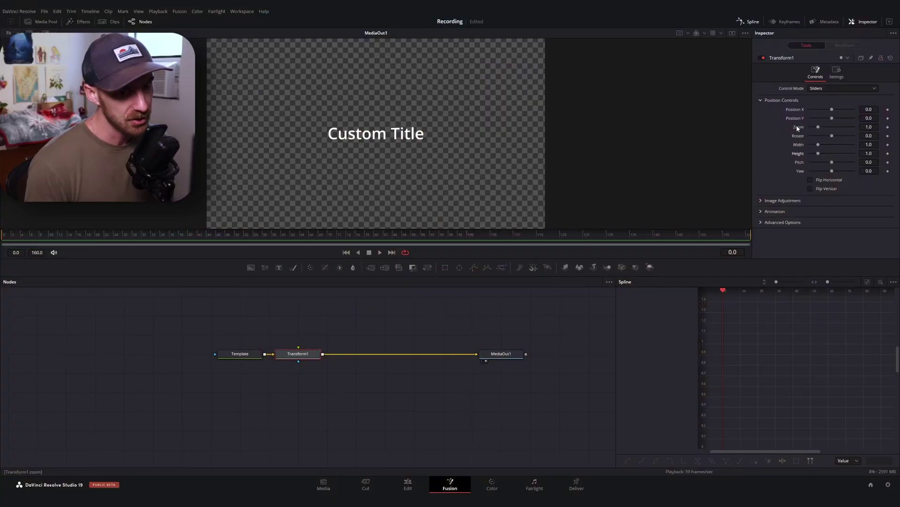
Add a KeyStretcher modifier to Transform1's Zoom and review its default Source 0–120, Stretch 24–96
{"action": "right_click", "coordinate": [799, 129]}
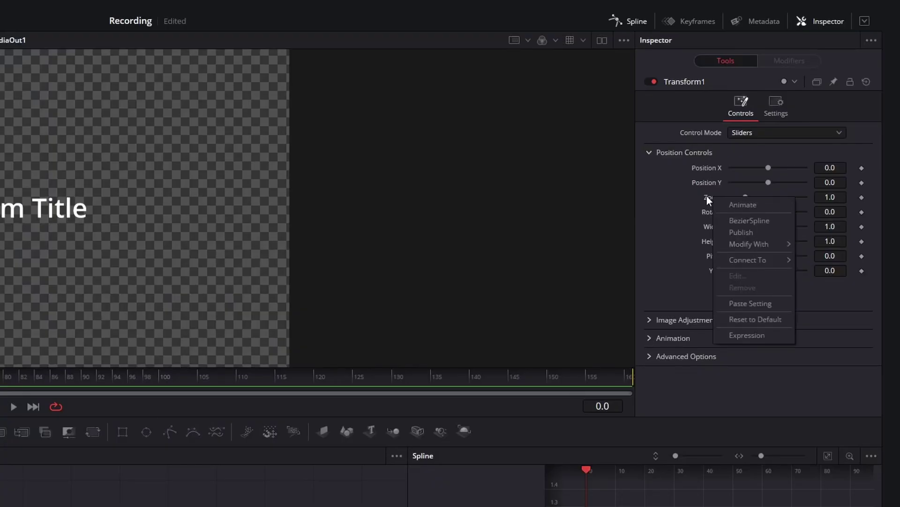
{"action": "mouse_move", "coordinate": [736, 246]}
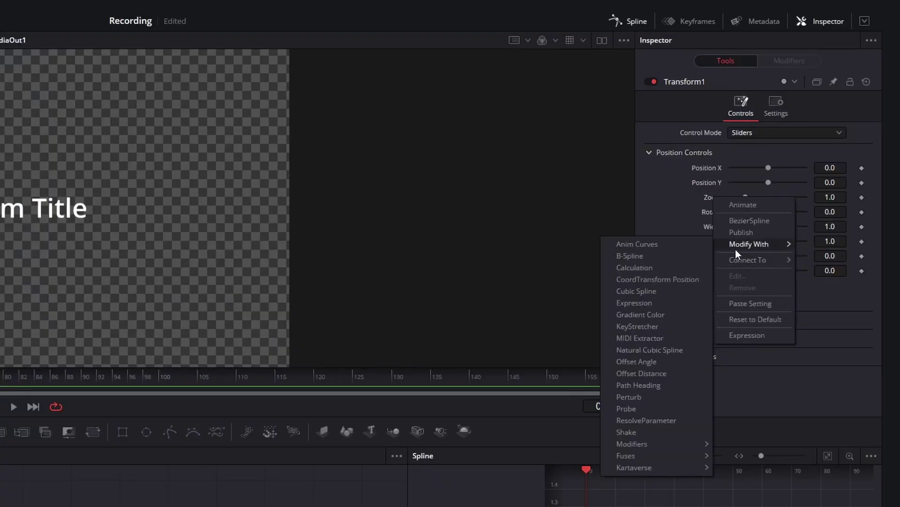
{"action": "left_click", "coordinate": [636, 326]}
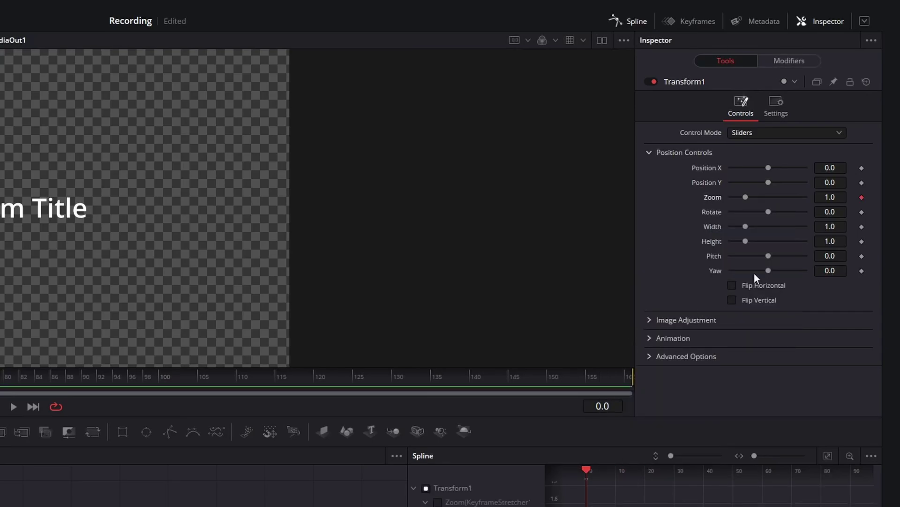
{"action": "left_click", "coordinate": [780, 59]}
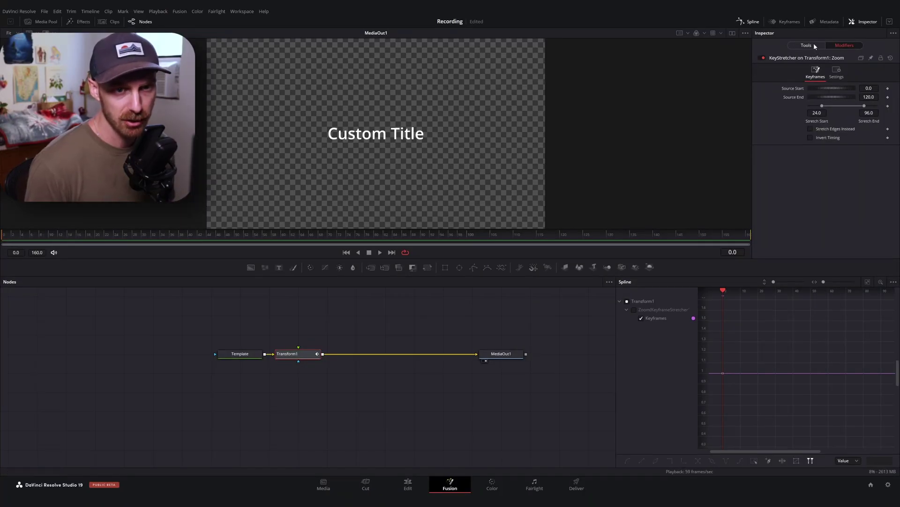
{"action": "left_click", "coordinate": [814, 45]}
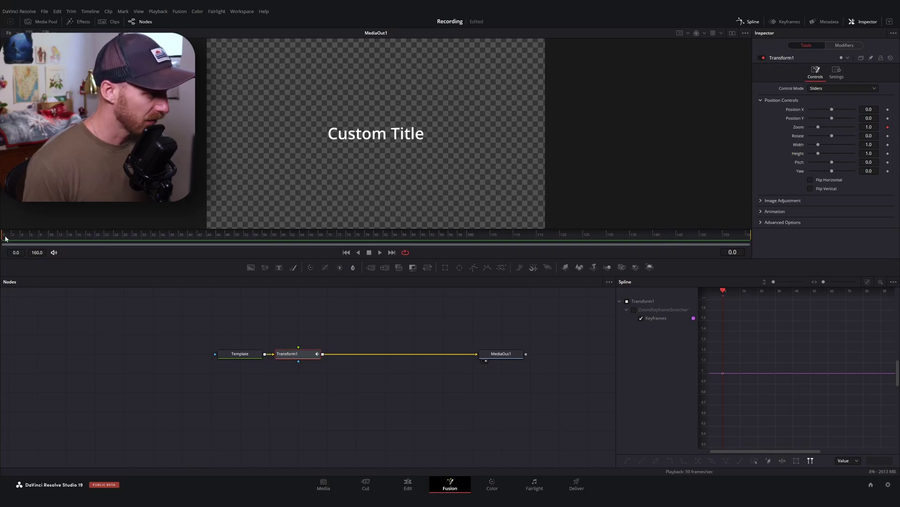
Add Zoom keyframes at frames 15, 20 and 28, setting the frame-28 Zoom to 0.5
{"action": "left_click_drag", "start_coordinate": [8, 238], "coordinate": [67, 240]}
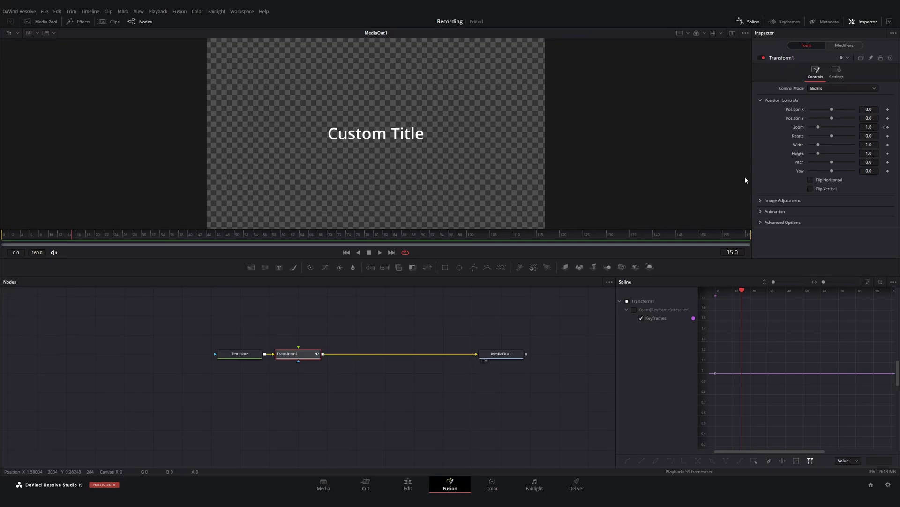
{"action": "left_click", "coordinate": [888, 127]}
{"action": "left_click", "coordinate": [889, 127]}
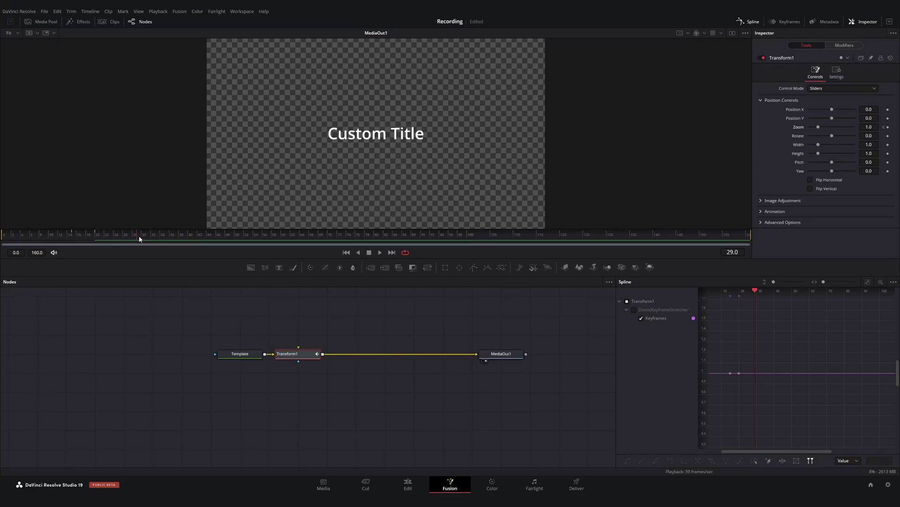
{"action": "left_click", "coordinate": [888, 127]}
{"action": "key", "text": "Tab"}
Set the title's Zoom to 0.5 at frame 0
{"action": "left_click_drag", "start_coordinate": [143, 236], "coordinate": [4, 236]}
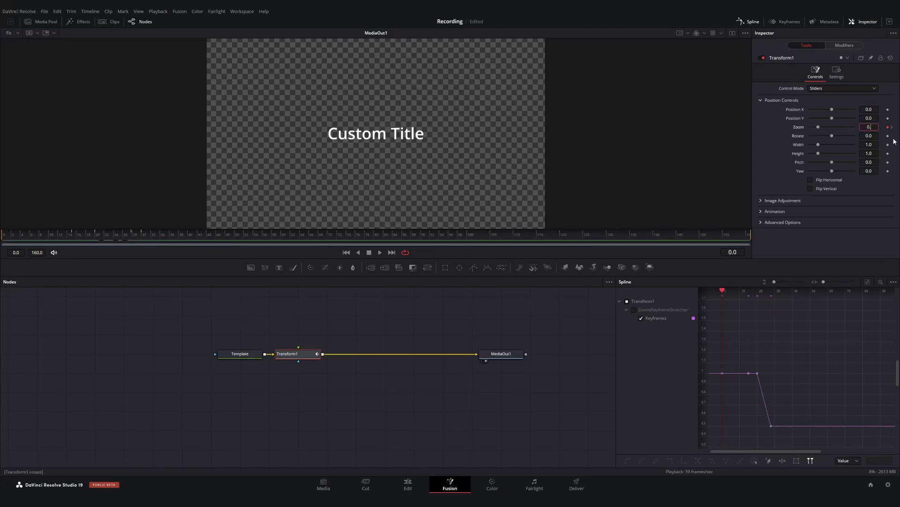
{"action": "type", "text": "0.5"}
{"action": "key", "text": "Tab"}
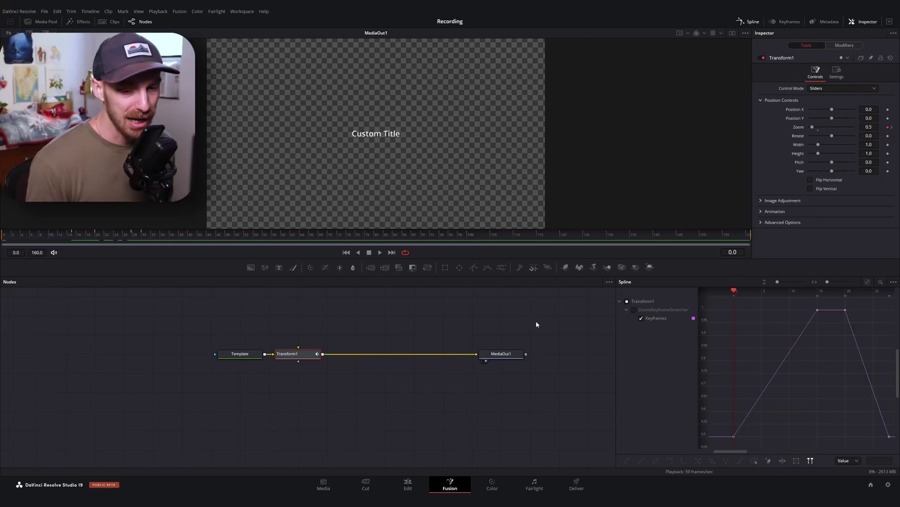
{"action": "scroll", "coordinate": [537, 322], "scroll_direction": "down", "scroll_amount": 3}
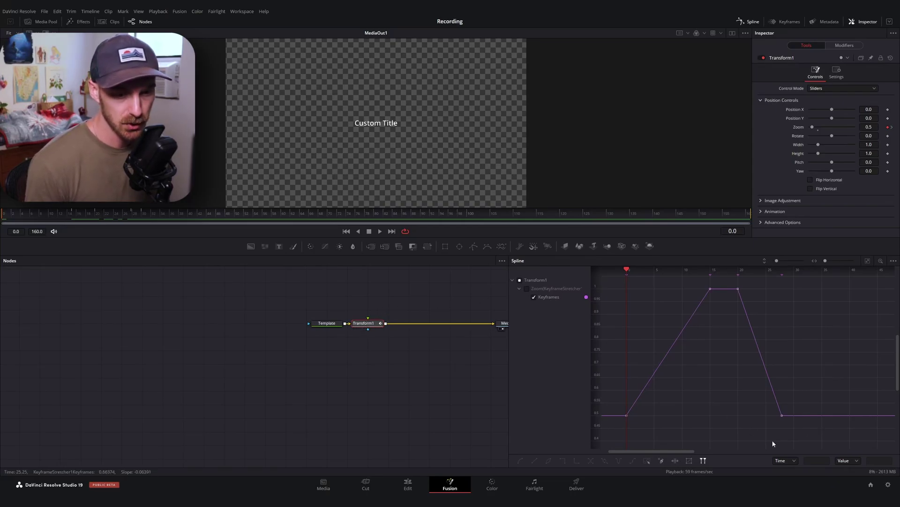
Smooth all Zoom keyframes, then steepen the opening rise and final drop tangents near vertical
{"action": "left_click_drag", "start_coordinate": [794, 436], "coordinate": [607, 277]}
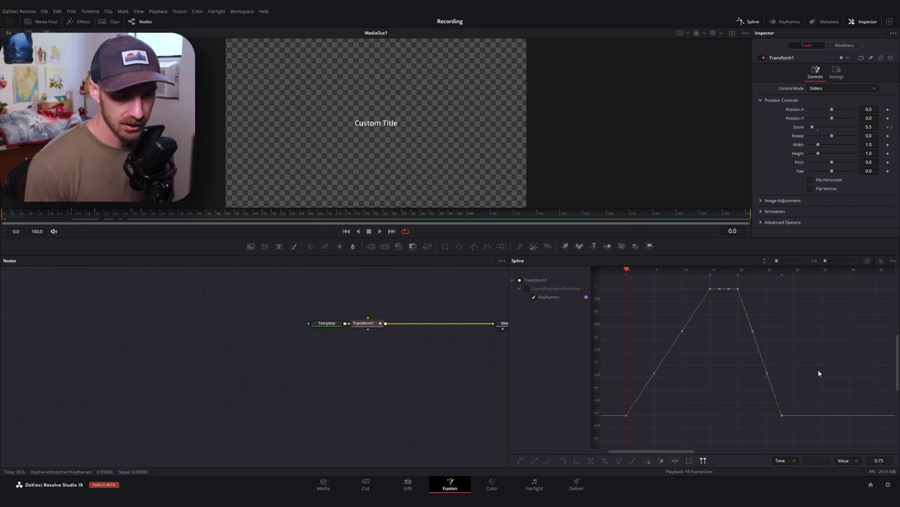
{"action": "key", "text": "s"}
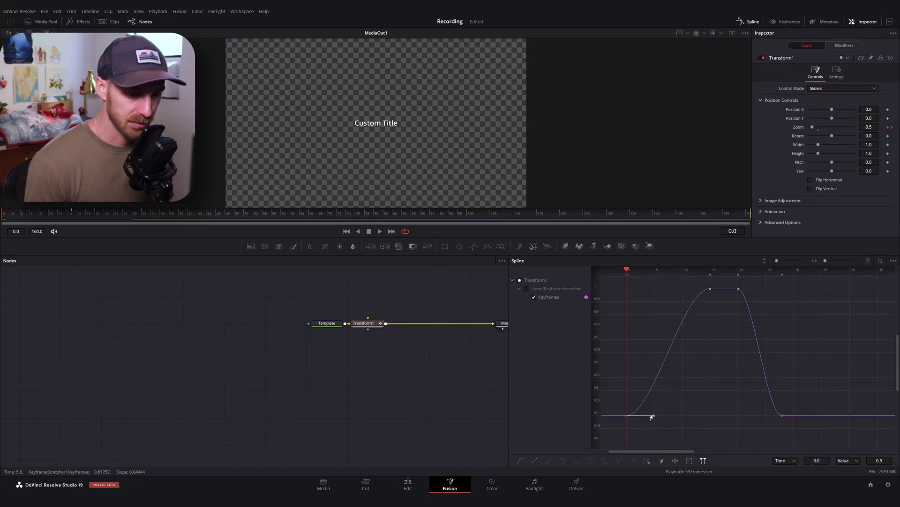
{"action": "left_click_drag", "start_coordinate": [664, 387], "coordinate": [625, 280]}
{"action": "scroll", "coordinate": [811, 394], "scroll_direction": "down", "scroll_amount": 3}
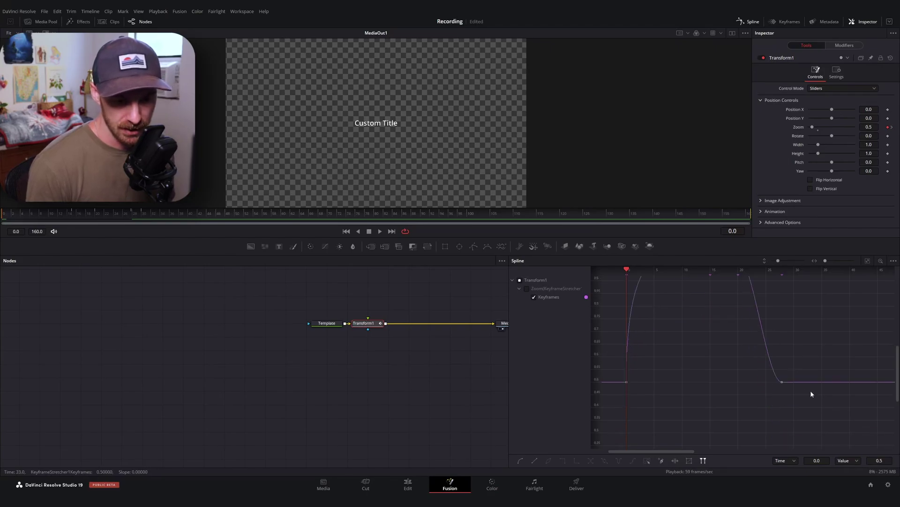
{"action": "scroll", "coordinate": [779, 395], "scroll_direction": "up", "scroll_amount": 2}
{"action": "left_click", "coordinate": [781, 419]}
{"action": "left_click_drag", "start_coordinate": [766, 419], "coordinate": [778, 294]}
{"action": "scroll", "coordinate": [340, 321], "scroll_direction": "right", "scroll_amount": 2}
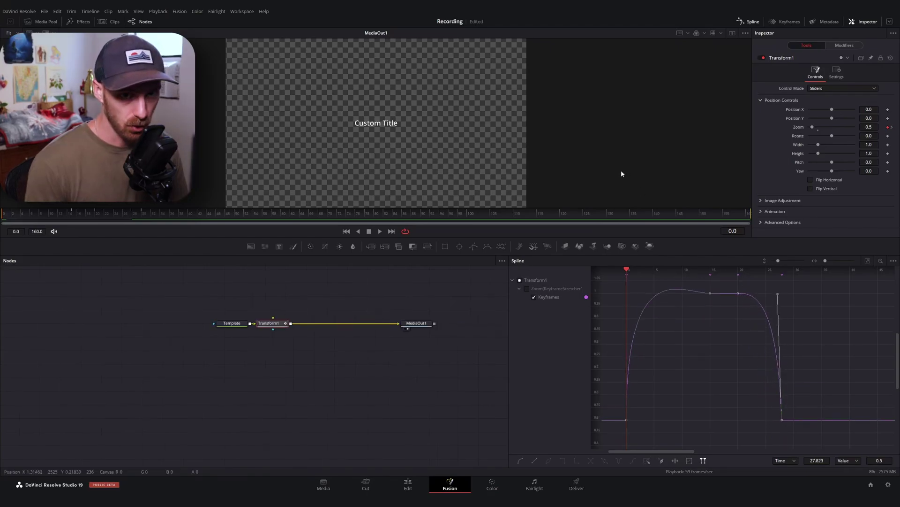
Set KeyStretcher Source End 30, Stretch Start 15, Stretch End 20, then play the preview
{"action": "left_click", "coordinate": [843, 46]}
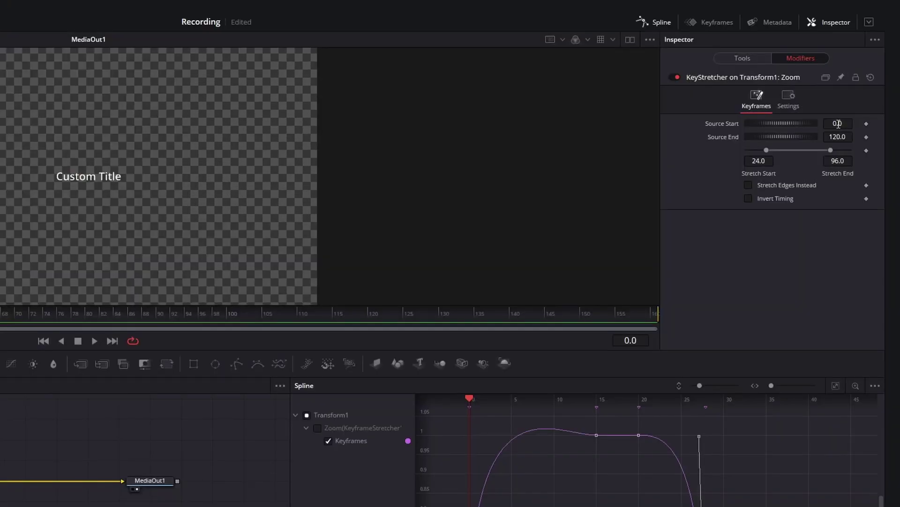
{"action": "left_click", "coordinate": [837, 137]}
{"action": "type", "text": "30"}
{"action": "left_click", "coordinate": [769, 160]}
{"action": "key", "text": "BackSpace"}
{"action": "key", "text": "BackSpace"}
{"action": "key", "text": "BackSpace"}
{"action": "key", "text": "BackSpace"}
{"action": "type", "text": "20"}
{"action": "left_click", "coordinate": [841, 159]}
{"action": "type", "text": "20"}
{"action": "key", "text": "Tab"}
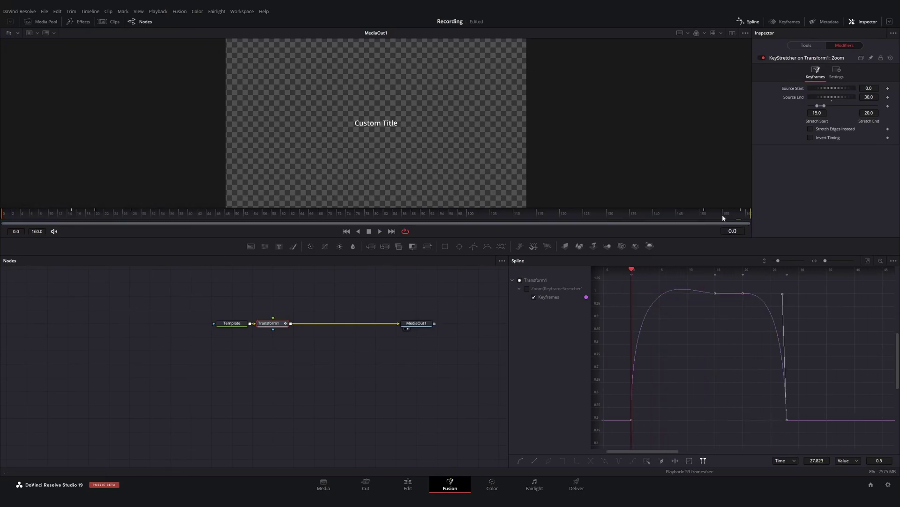
{"action": "key", "text": "space"}
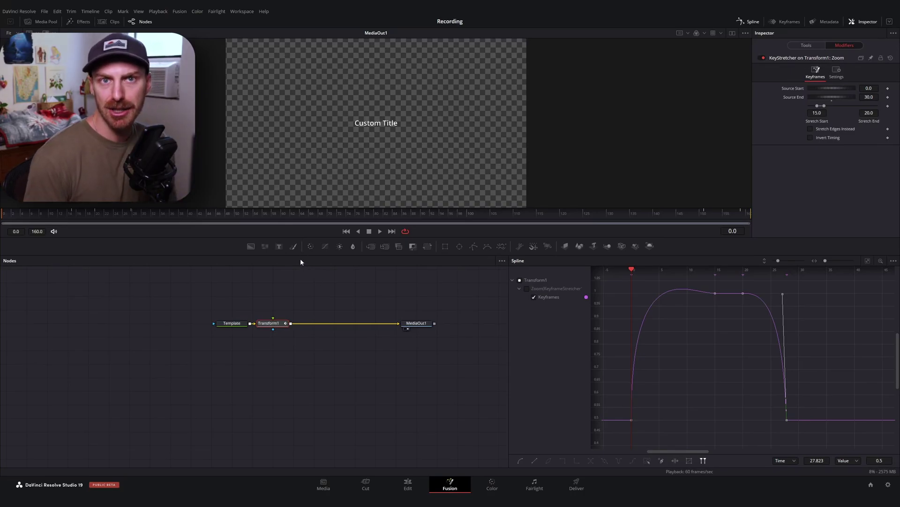
Switch to the Edit page and zoom the timeline in on the title clip
{"action": "left_click", "coordinate": [408, 483]}
{"action": "key", "text": "ctrl+equal"}
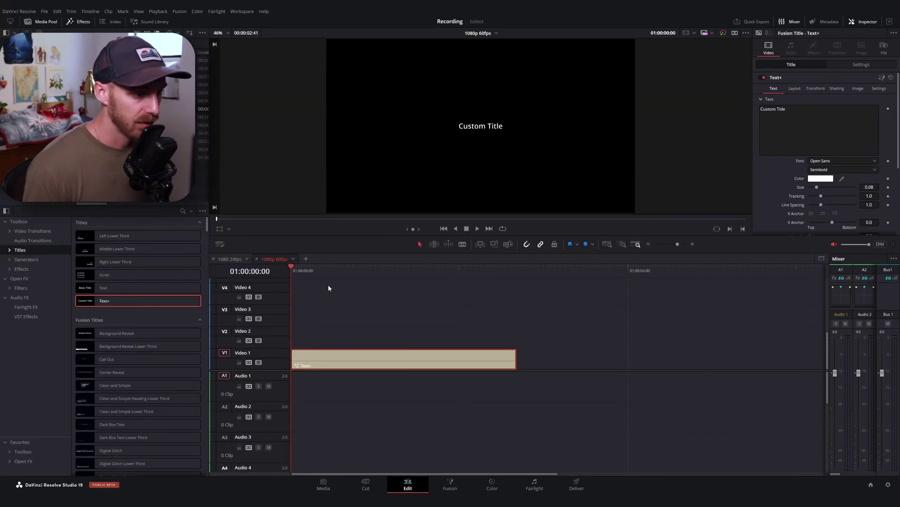
{"action": "key", "text": "space"}
{"action": "left_click", "coordinate": [477, 270]}
{"action": "left_click_drag", "start_coordinate": [500, 271], "coordinate": [306, 271]}
Blade the Text+ title clip at seven points into eight pieces of varying length
{"action": "key", "text": "ctrl+b"}
{"action": "left_click", "coordinate": [330, 271]}
{"action": "key", "text": "ctrl+b"}
{"action": "left_click", "coordinate": [358, 271]}
{"action": "key", "text": "ctrl+b"}
{"action": "left_click", "coordinate": [385, 270]}
{"action": "key", "text": "ctrl+b"}
{"action": "left_click", "coordinate": [421, 271]}
{"action": "key", "text": "ctrl+b"}
{"action": "left_click", "coordinate": [444, 271]}
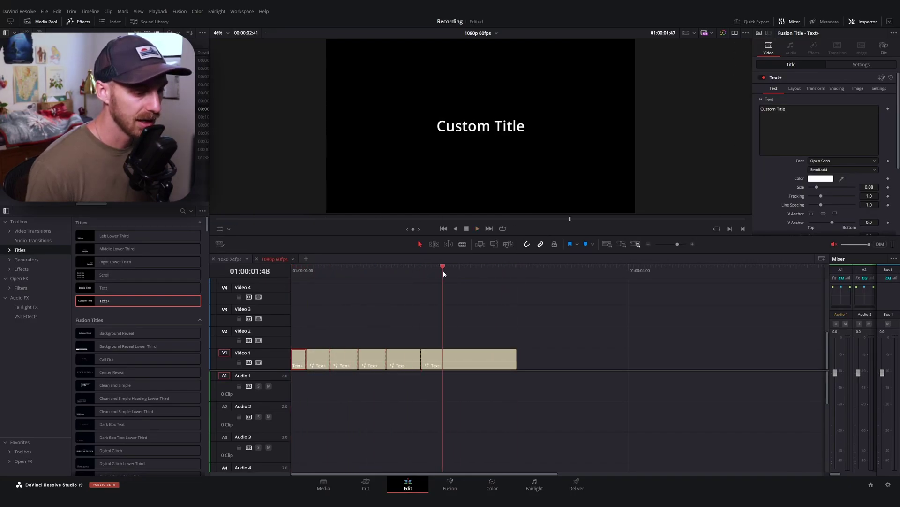
{"action": "left_click", "coordinate": [450, 271]}
{"action": "key", "text": "ctrl+b"}
{"action": "left_click", "coordinate": [485, 271]}
{"action": "key", "text": "ctrl+b"}
Return to the timeline start, zoom in, and play back the cut titles
{"action": "left_click", "coordinate": [291, 271]}
{"action": "key", "text": "ctrl+equal"}
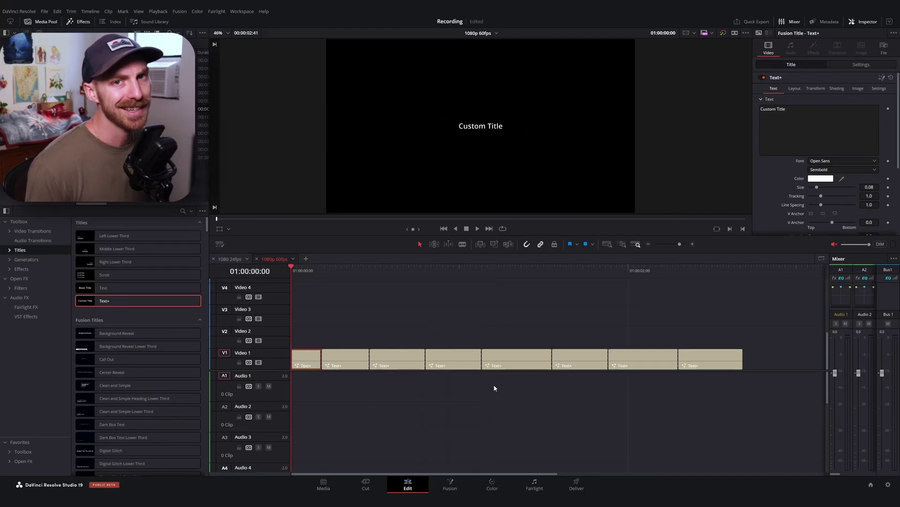
{"action": "key", "text": "space"}
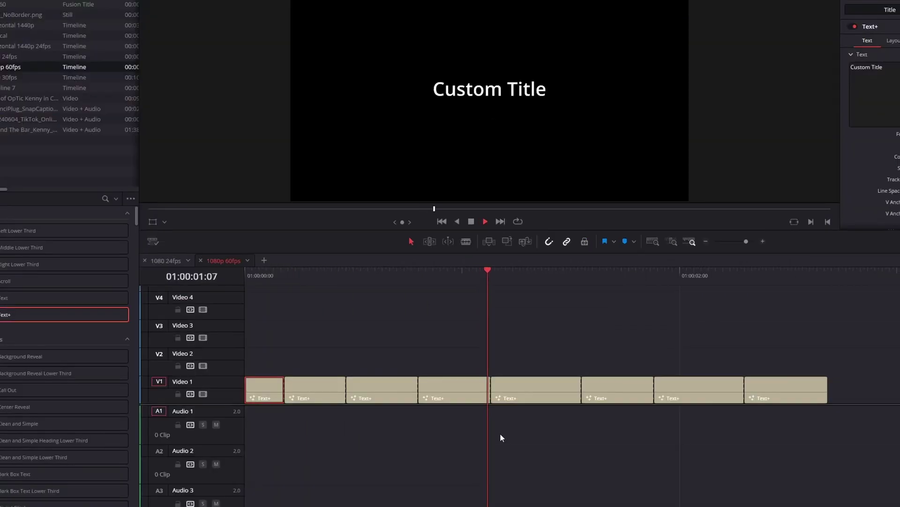